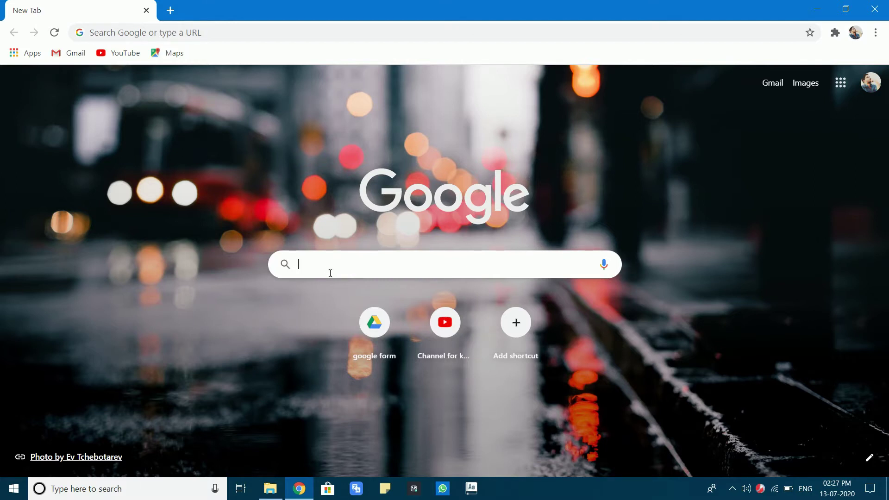
- Search the web for canva.com login and open Canva's Log in result
text(canva)
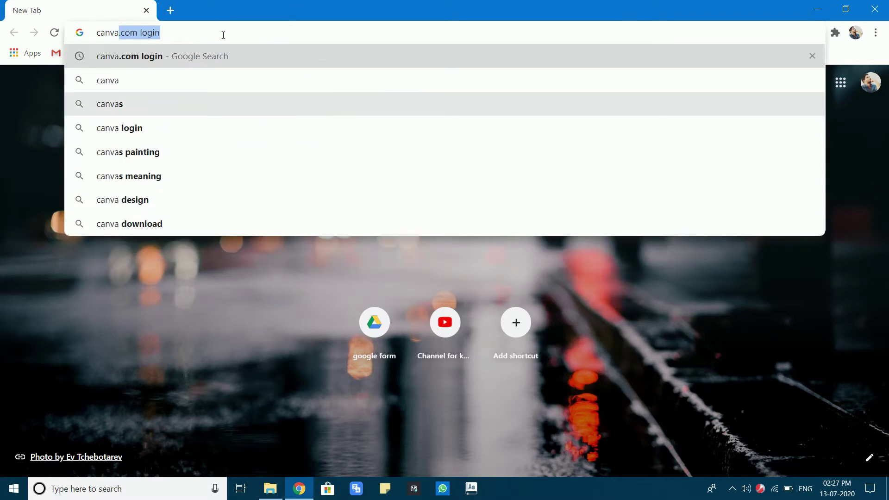
key(Return)
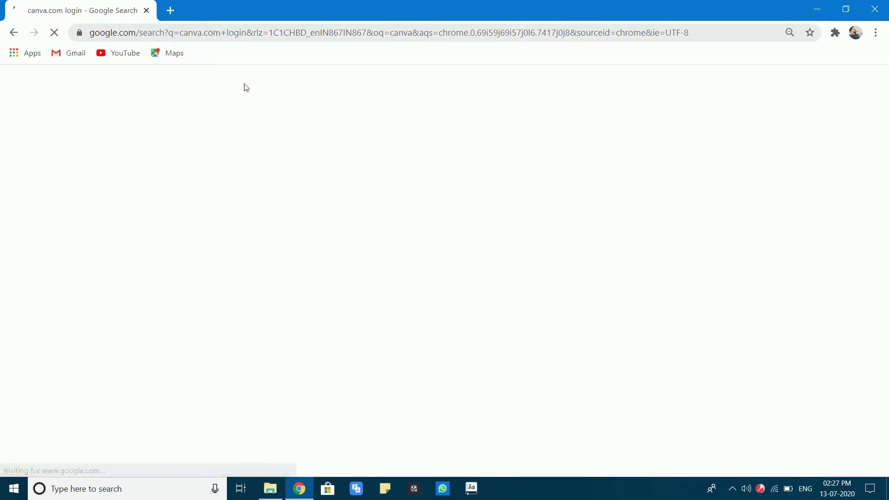
click(163, 186)
scroll(158, 186, down, 1)
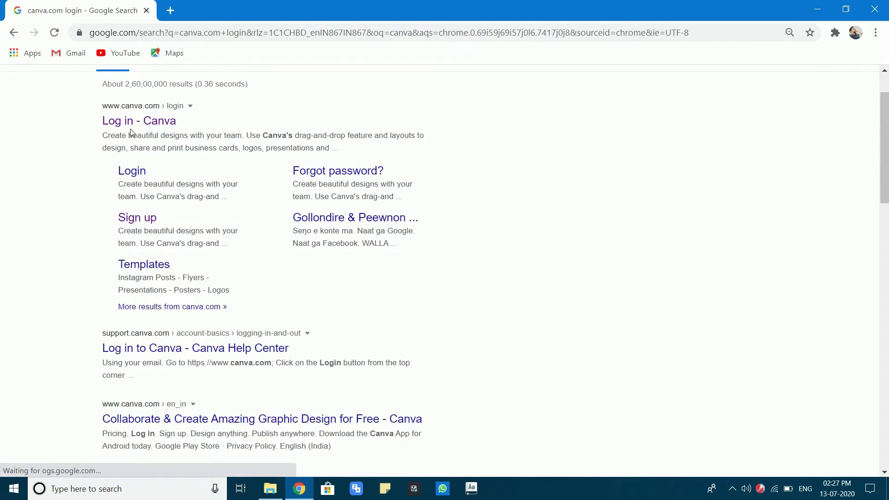
click(155, 125)
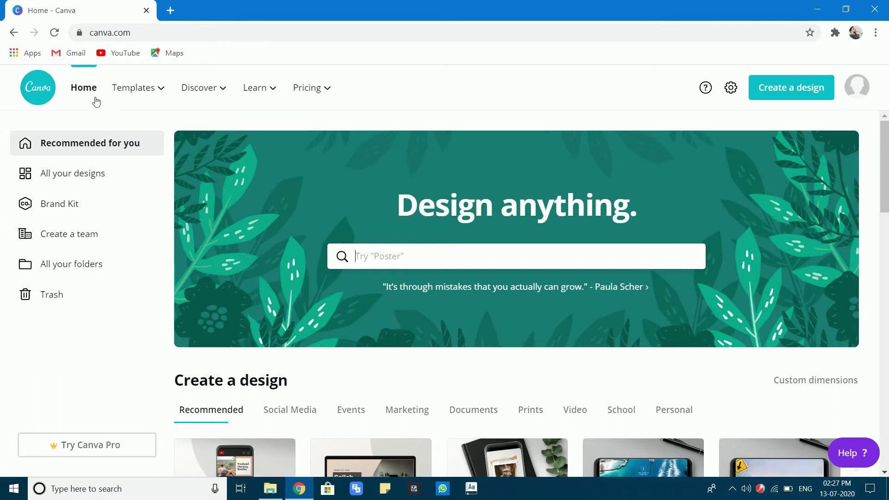
mouse_move(139, 97)
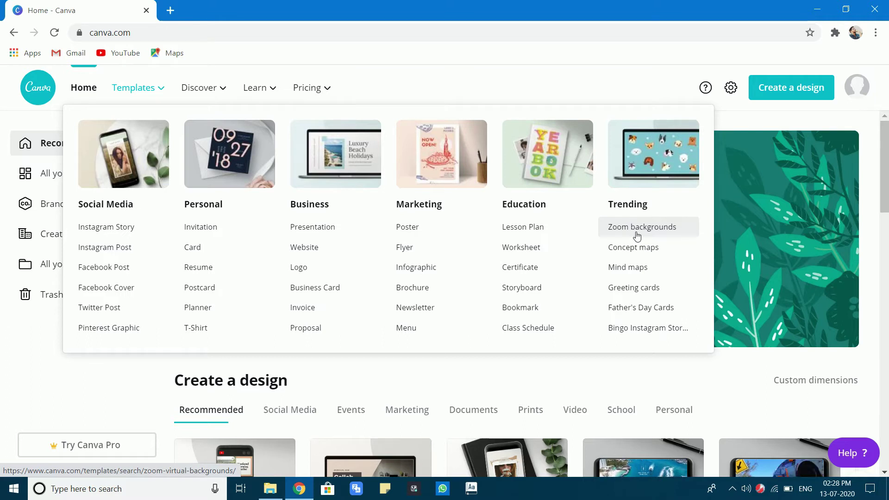
mouse_move(311, 88)
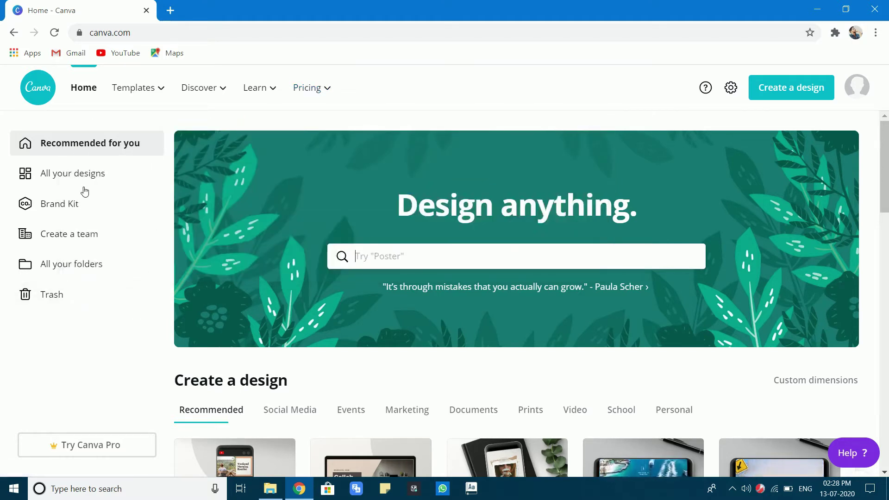
click(359, 257)
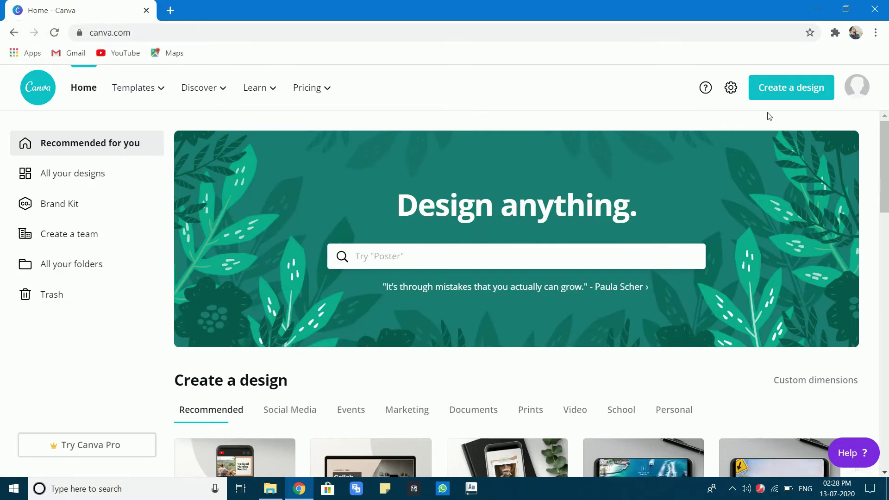
click(855, 91)
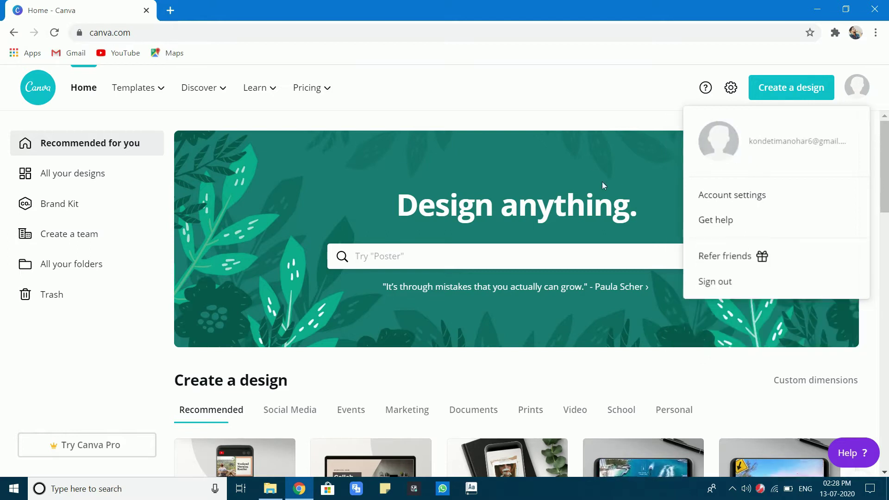
click(860, 94)
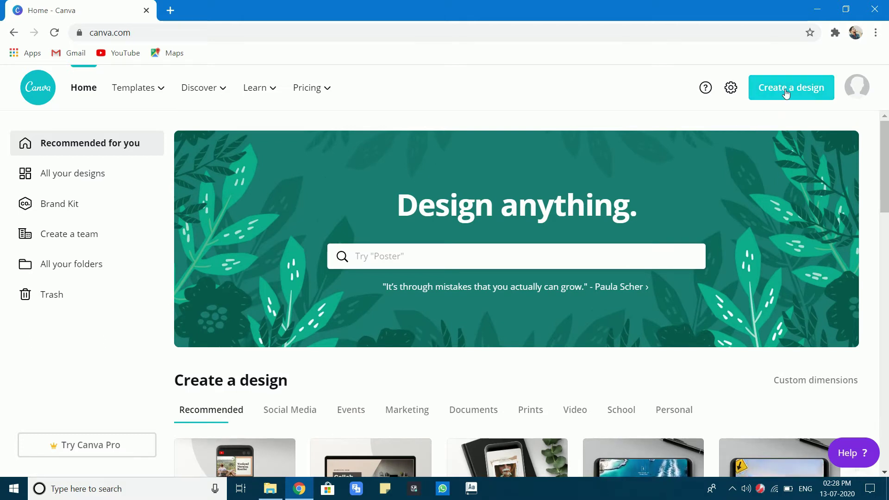
- Create a new blank design from the suggested YouTube Thumbnail format
click(785, 93)
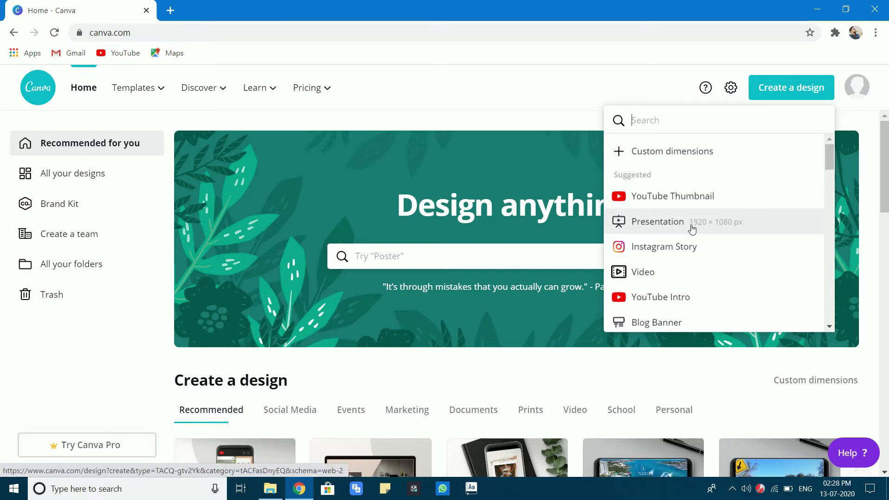
drag(829, 149, 827, 158)
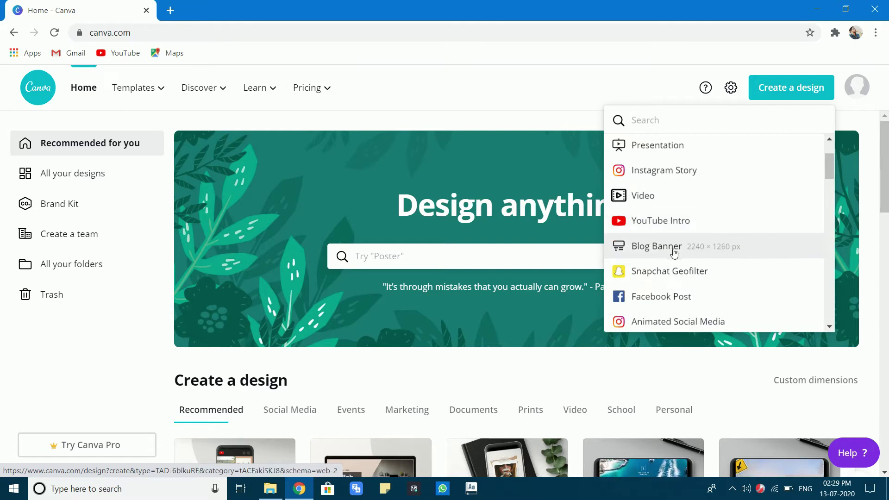
scroll(616, 213, down, 2)
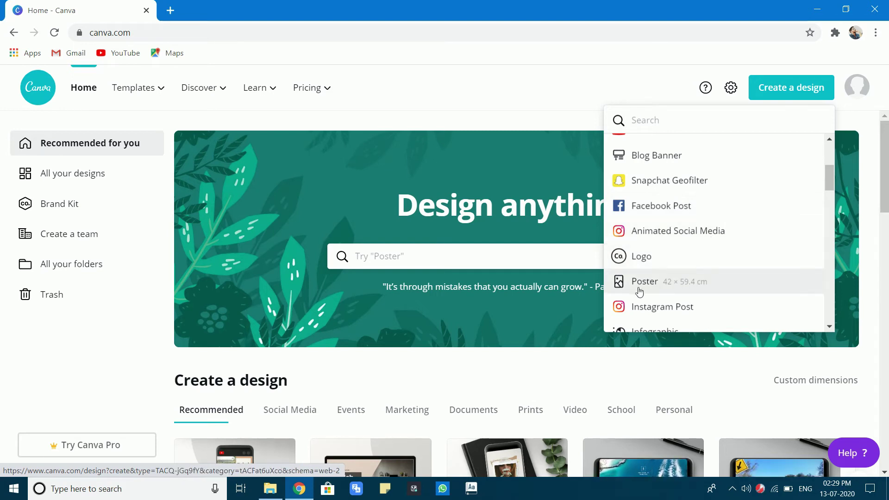
drag(830, 184, 831, 201)
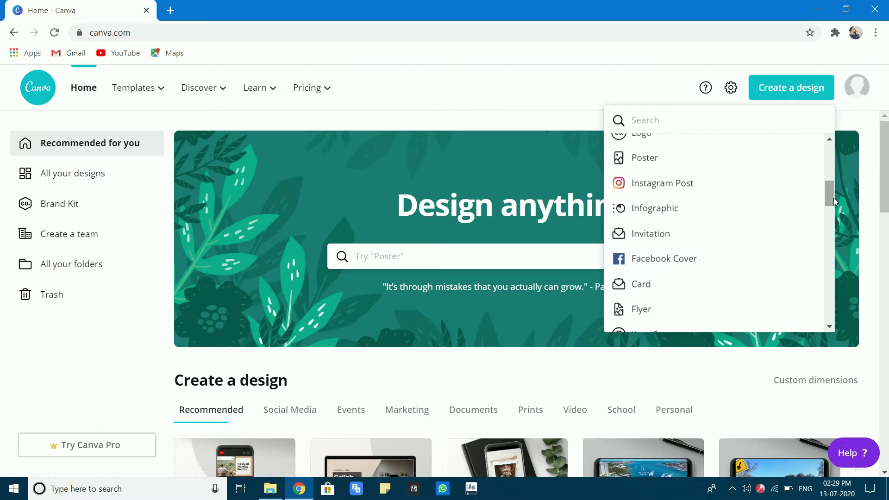
drag(831, 198, 827, 149)
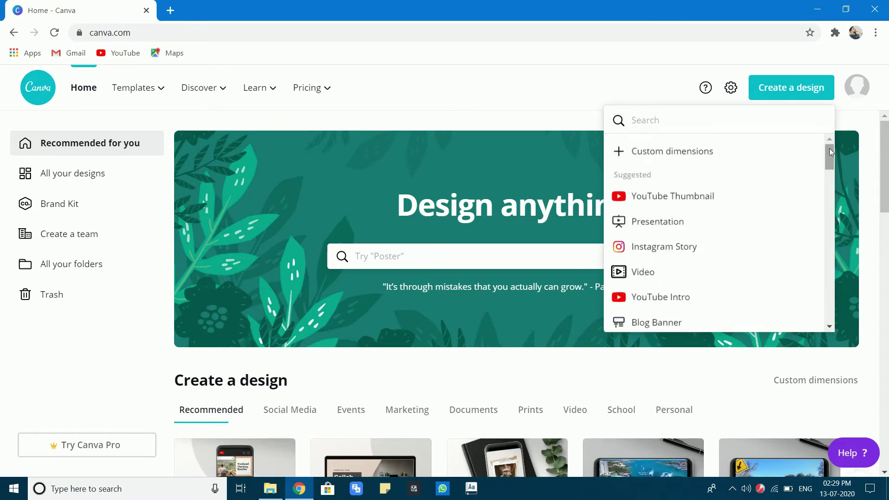
click(656, 208)
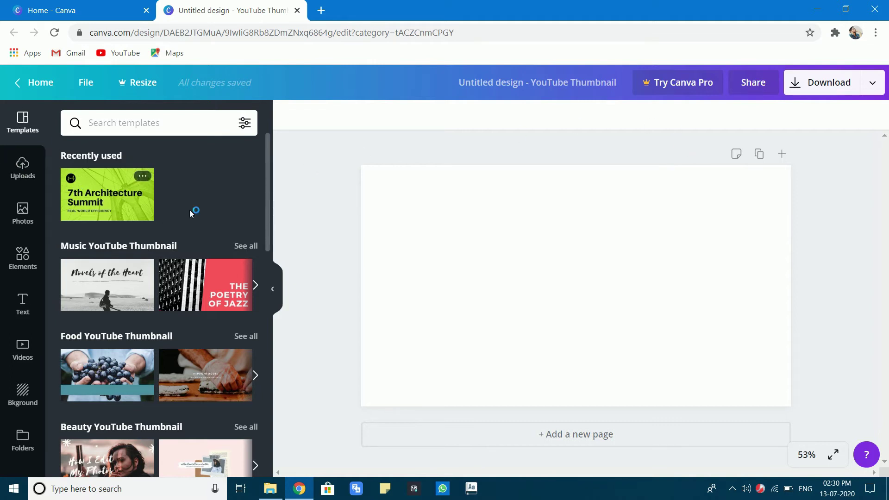
- Upload the White and Green Tree Icon Education Logo image with the channel name from the Channel for knowledge folder
drag(269, 218, 257, 161)
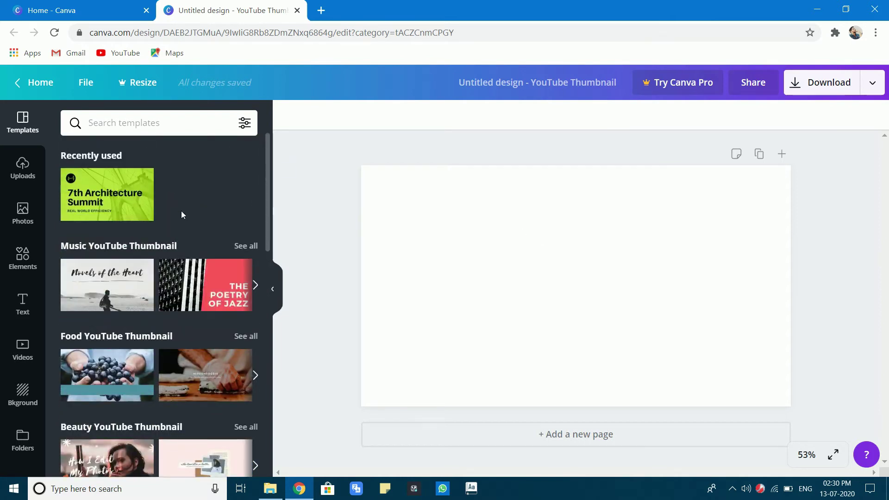
click(21, 169)
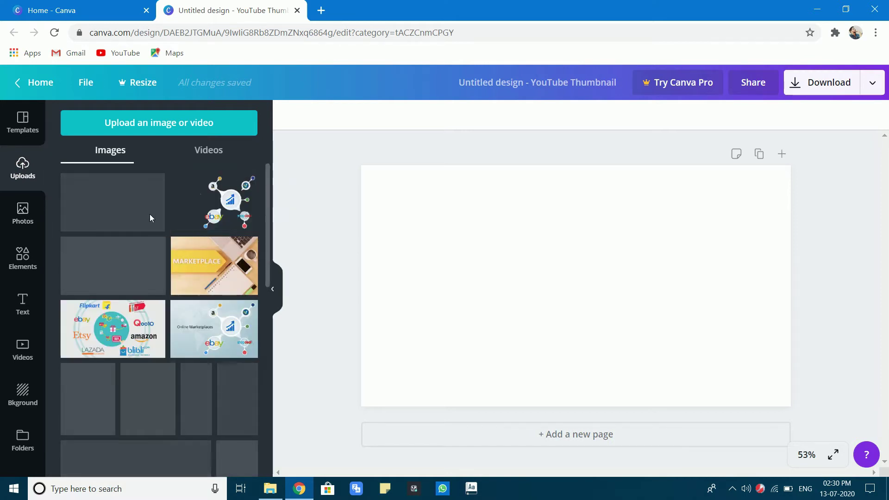
mouse_move(253, 209)
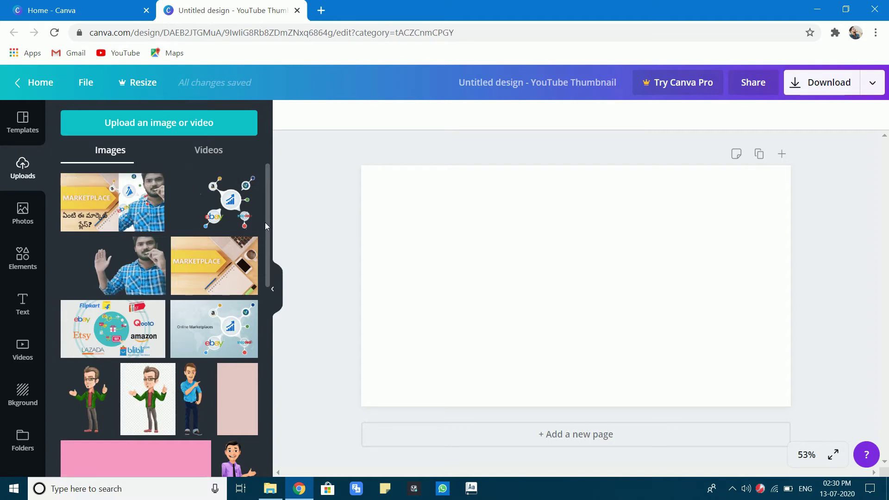
click(147, 133)
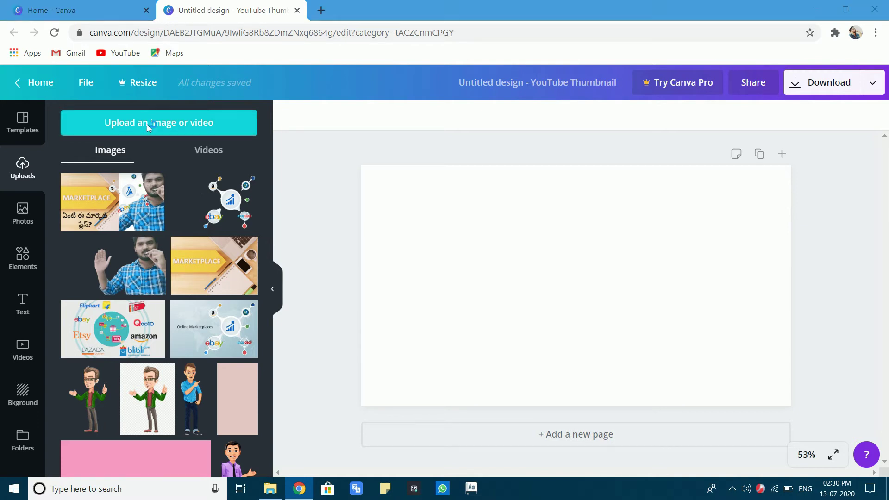
scroll(137, 148, down, 6)
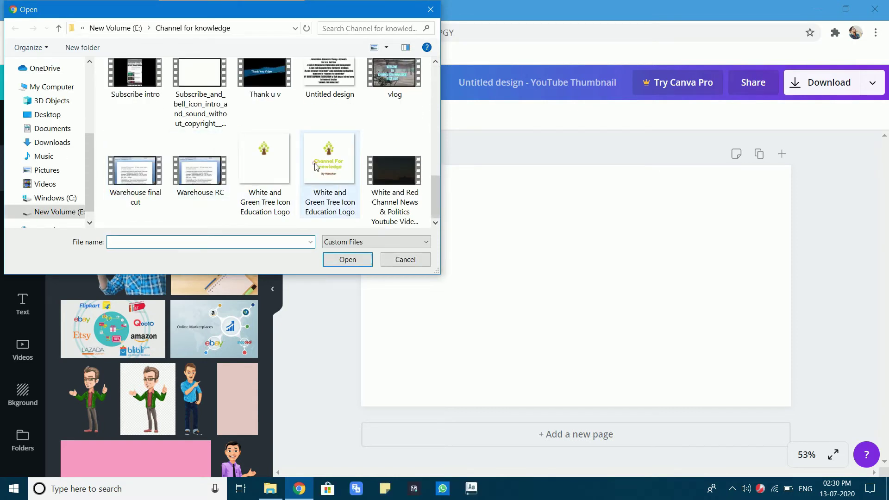
click(316, 167)
click(348, 259)
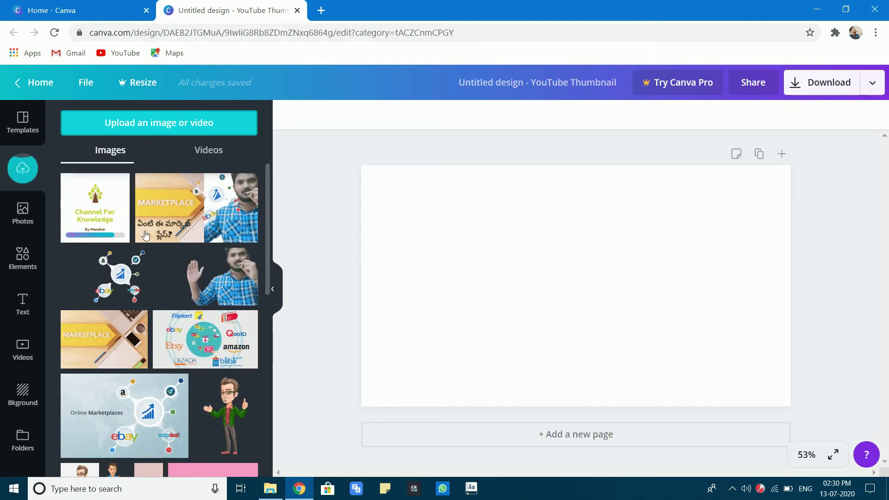
mouse_move(108, 190)
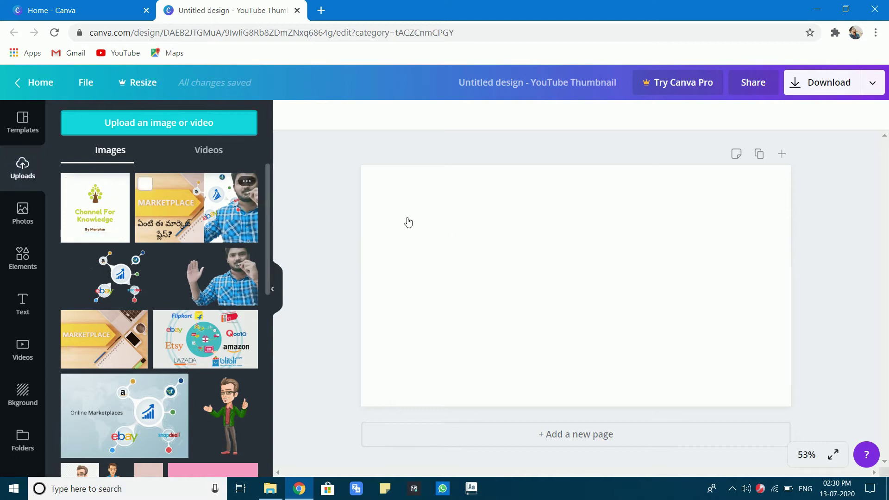
click(23, 213)
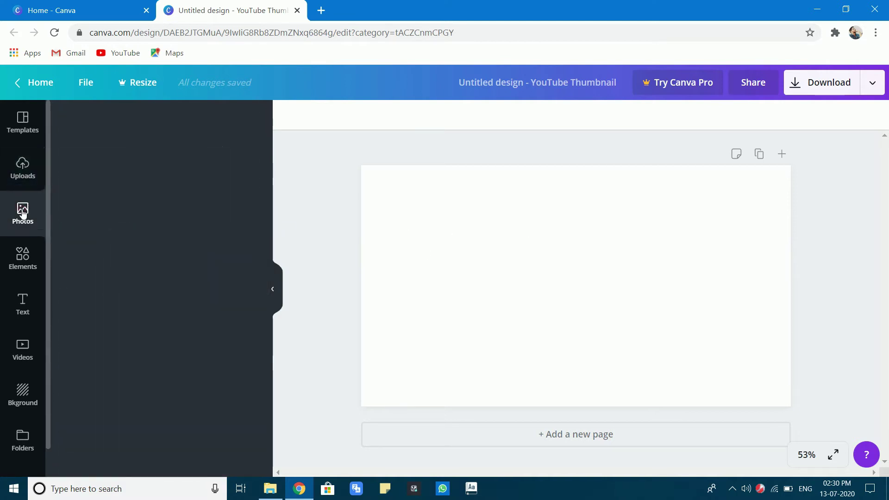
click(28, 250)
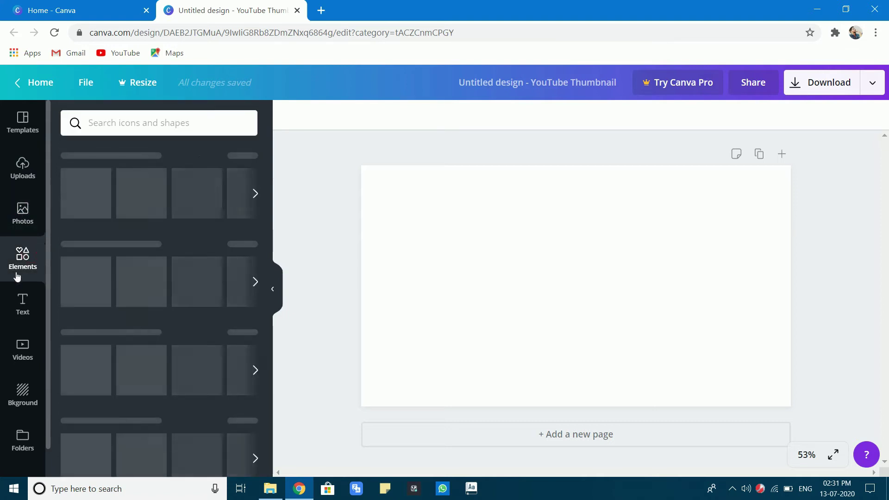
click(22, 302)
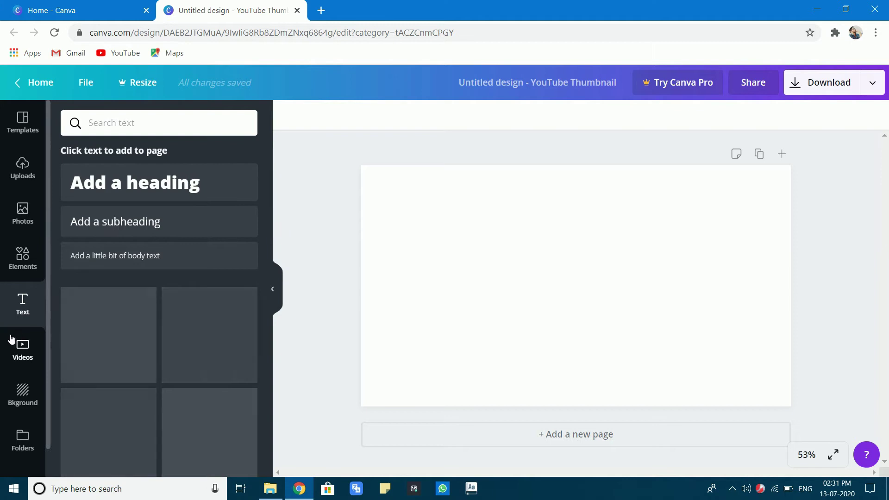
click(22, 348)
click(23, 392)
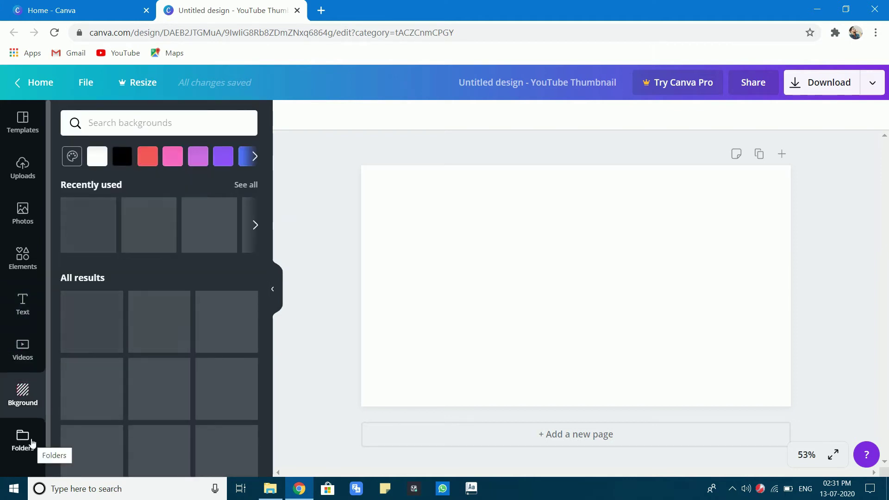
click(24, 437)
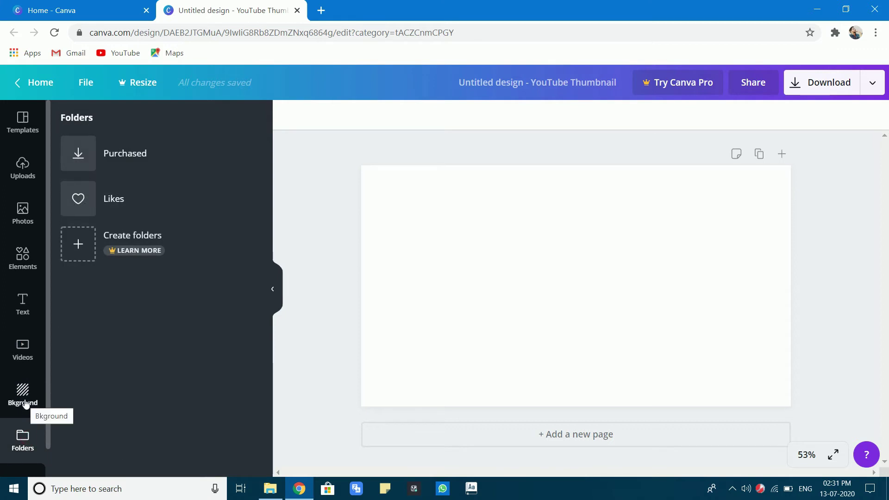
- Apply the recently used orange-yellow background with the diamond line pattern to the thumbnail page
click(26, 402)
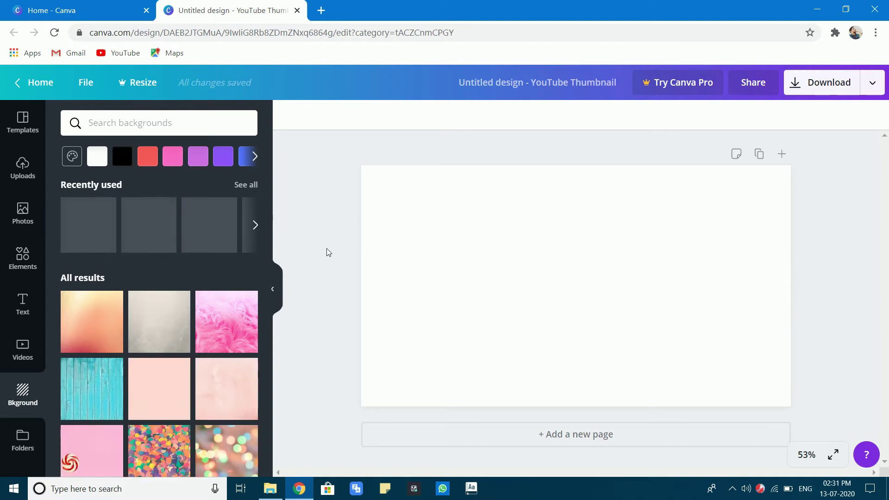
click(148, 228)
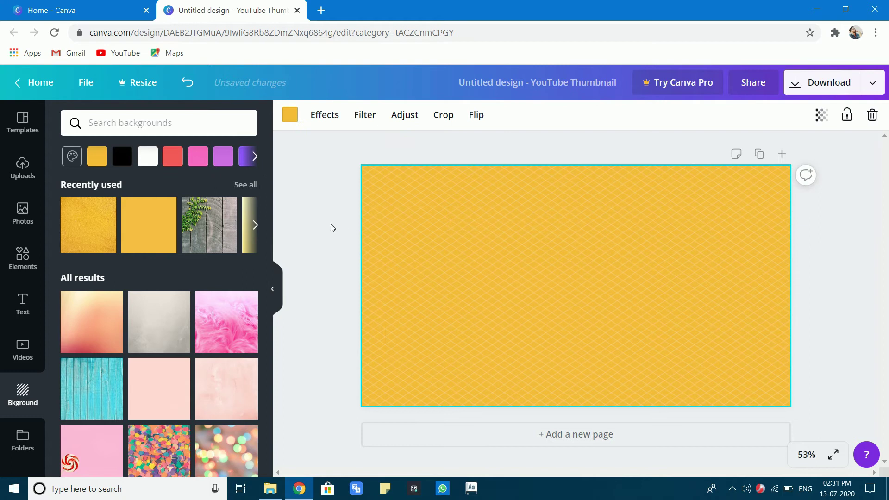
click(307, 179)
click(460, 196)
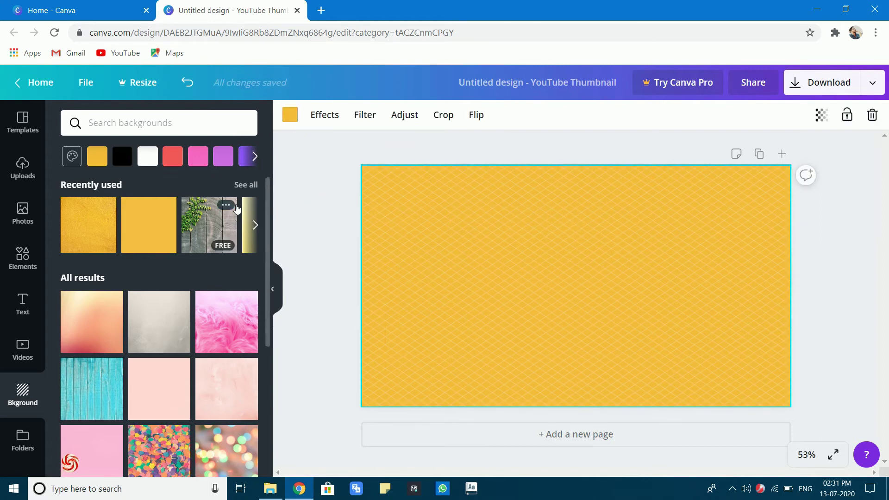
- Place the uploaded cutout photo of the man in a blue checked shirt at the page's lower-right corner and enlarge it
click(22, 167)
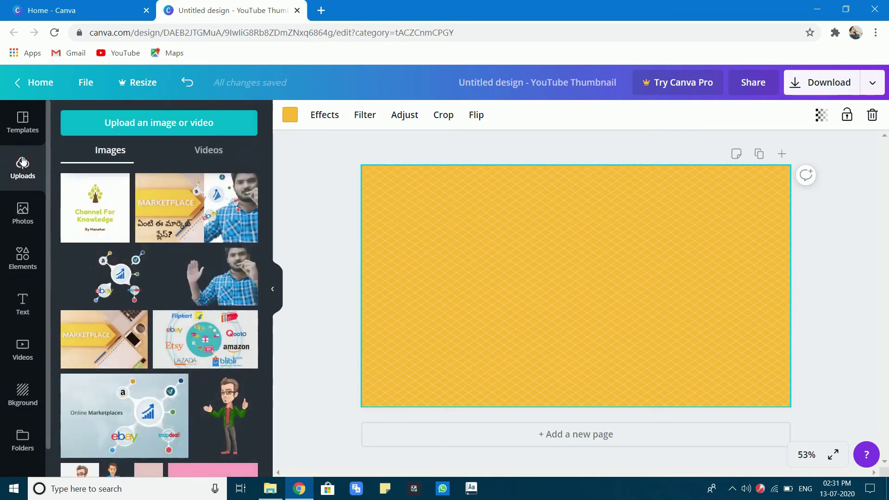
click(232, 276)
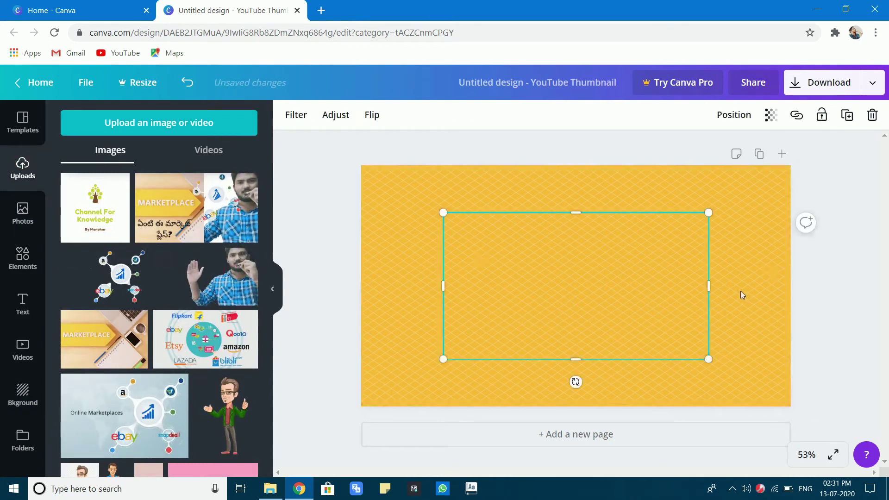
drag(632, 289, 714, 330)
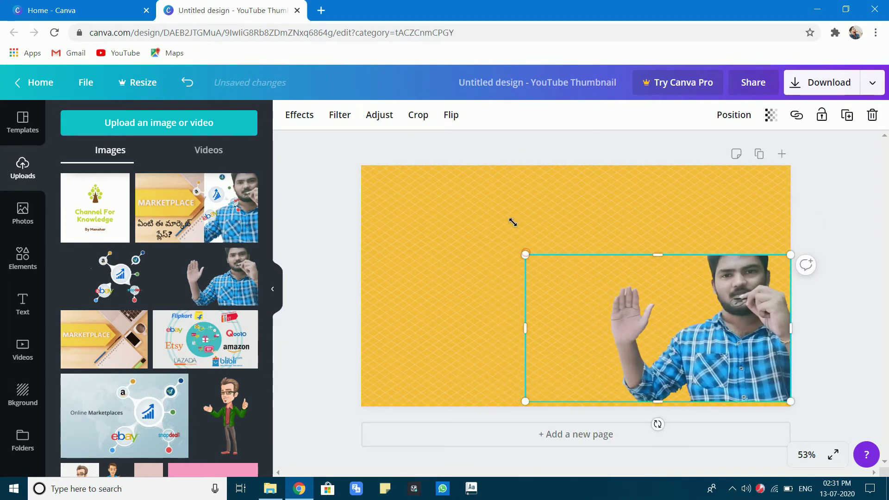
drag(512, 222, 505, 132)
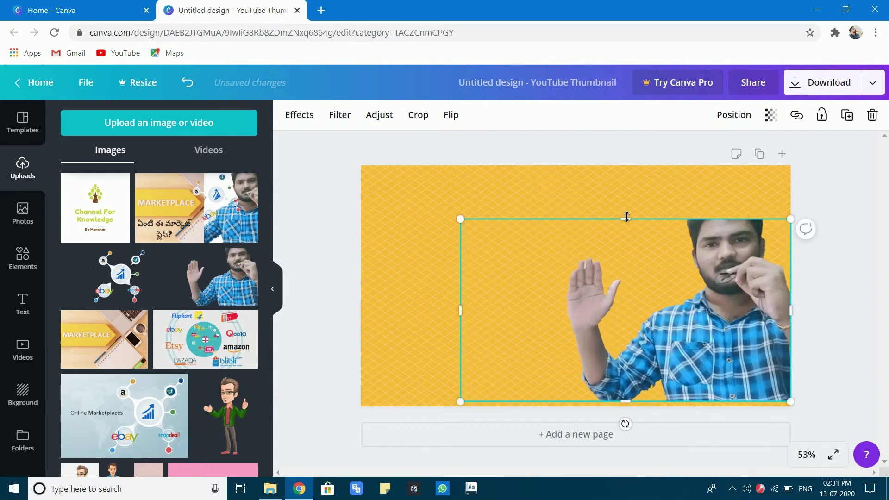
drag(627, 208, 625, 197)
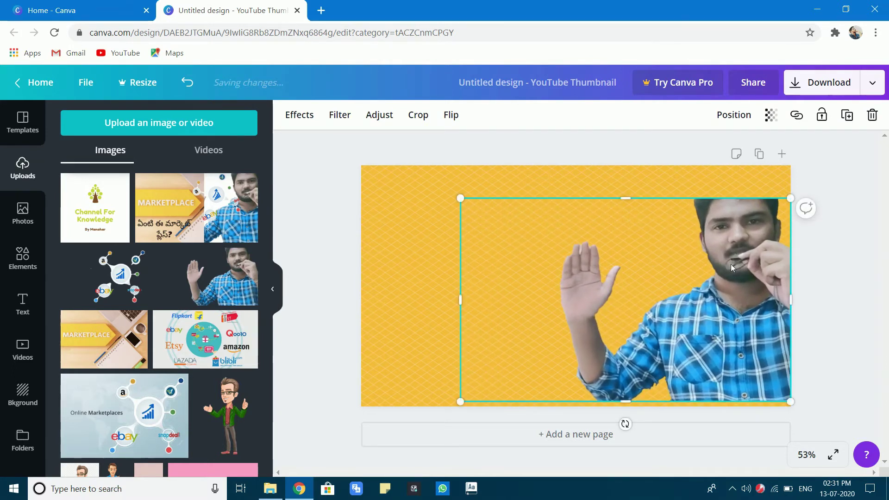
- Align the man's cutout photo with the page's lower-right corner and enlarge it to fill the full page height
drag(724, 262, 734, 271)
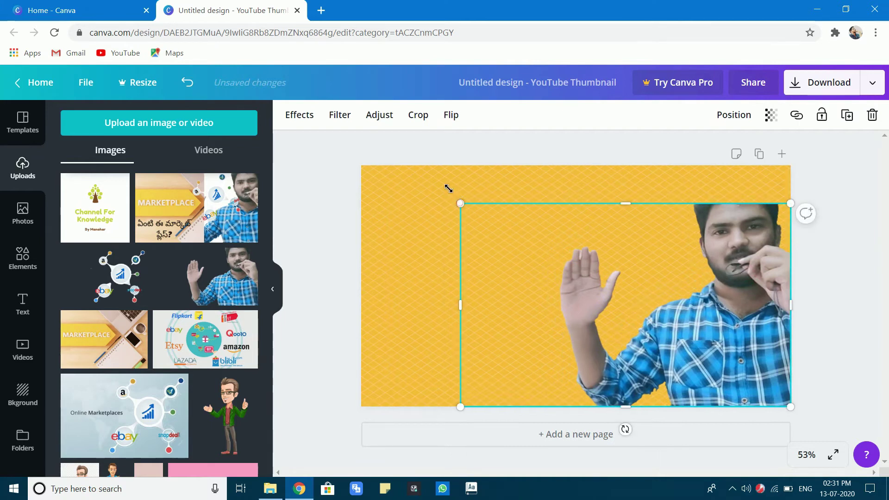
drag(448, 188, 413, 133)
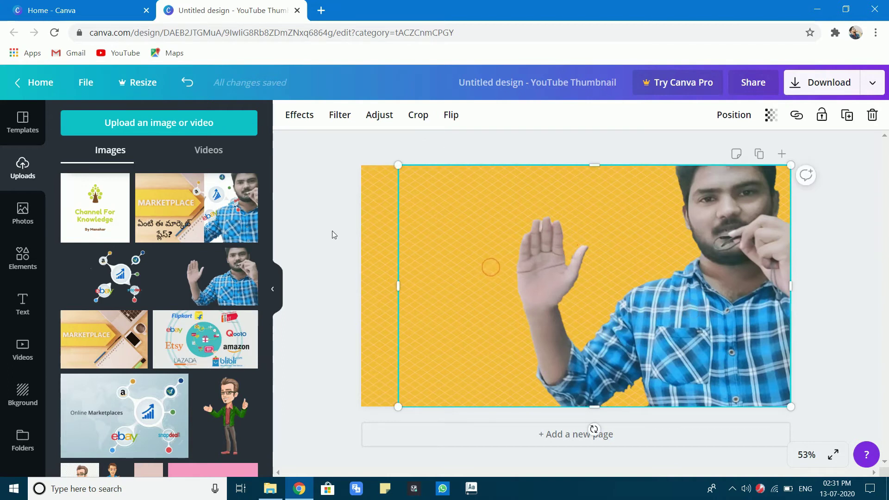
click(378, 226)
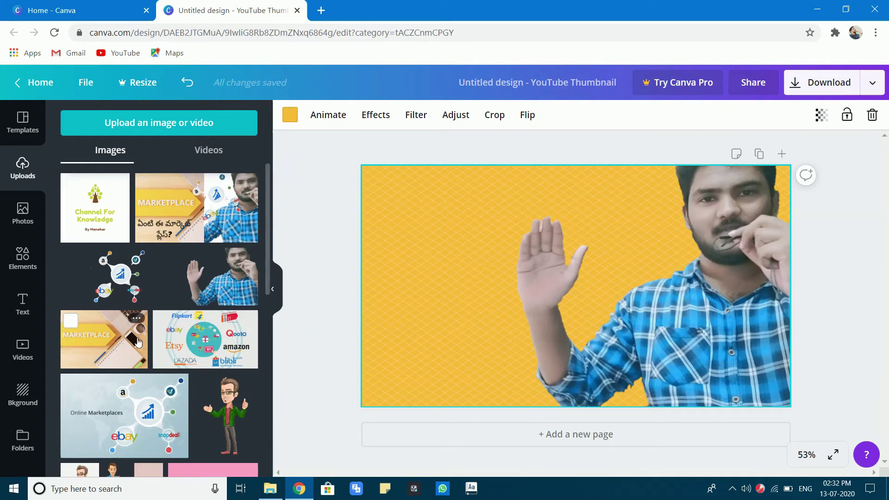
- Add the uploaded MARKETPLACE desk image, then enlarge and crop it to cover the left part of the page at full height
click(101, 341)
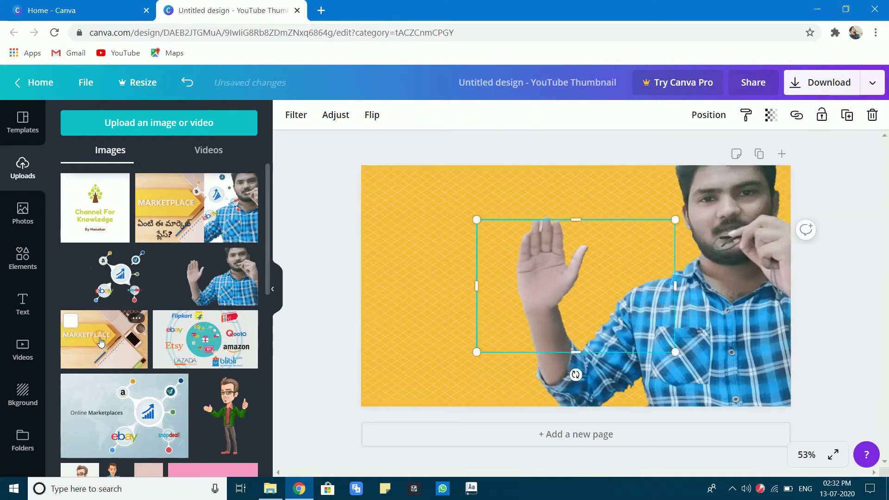
drag(596, 283, 479, 224)
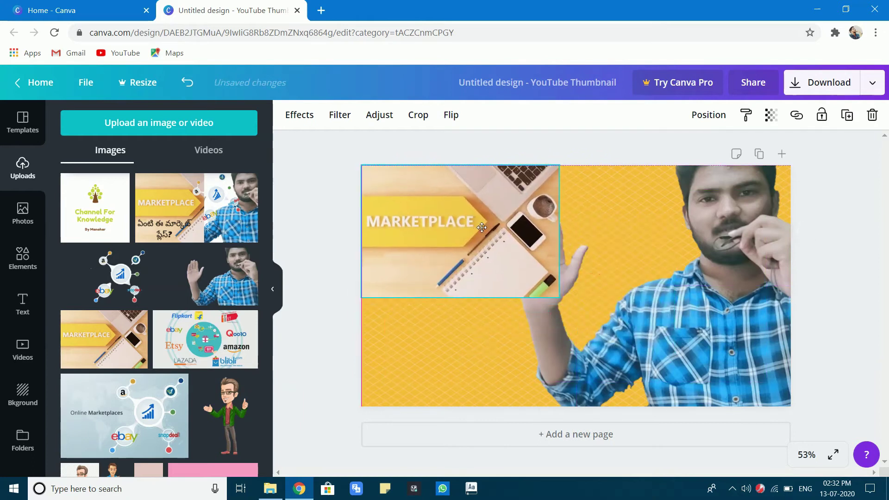
drag(560, 297, 605, 370)
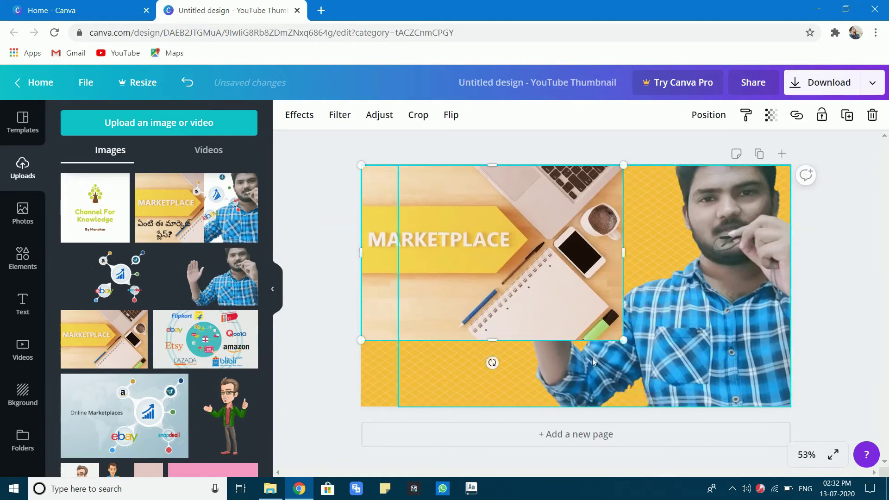
drag(494, 351, 492, 371)
drag(625, 268, 568, 268)
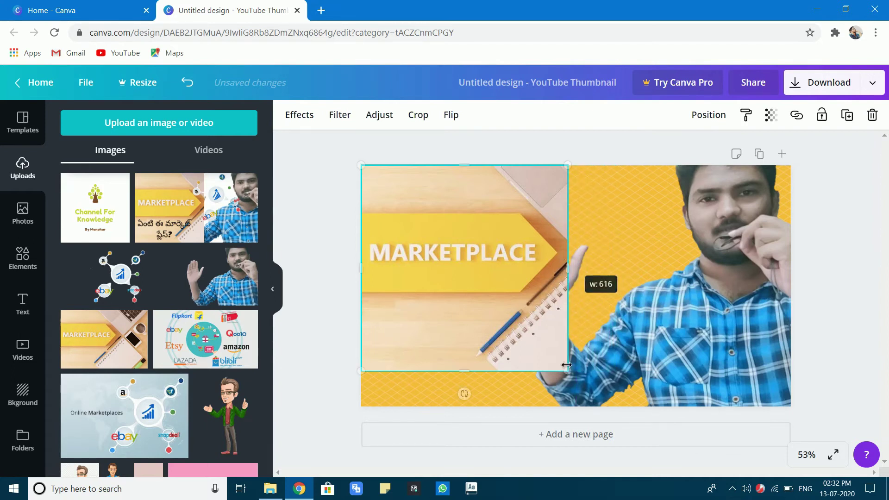
drag(569, 371, 596, 409)
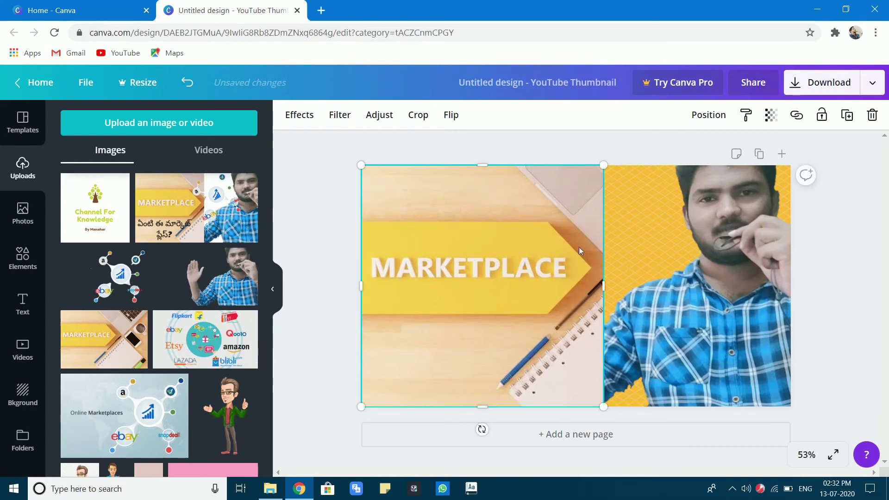
click(612, 224)
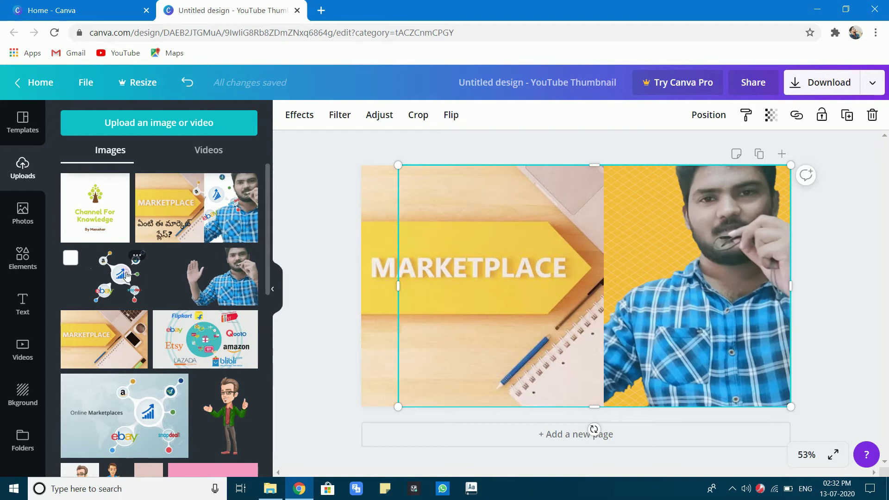
- Add the uploaded marketplace logos graphic, rotate it about -21°, and place it between the MARKETPLACE image and the man's face
click(126, 276)
drag(619, 283, 614, 229)
drag(611, 299, 602, 312)
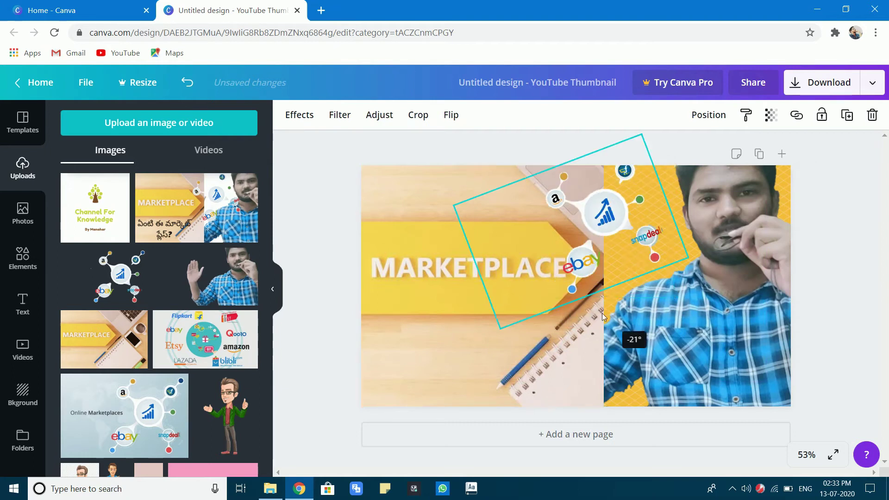
drag(599, 234, 616, 246)
click(677, 321)
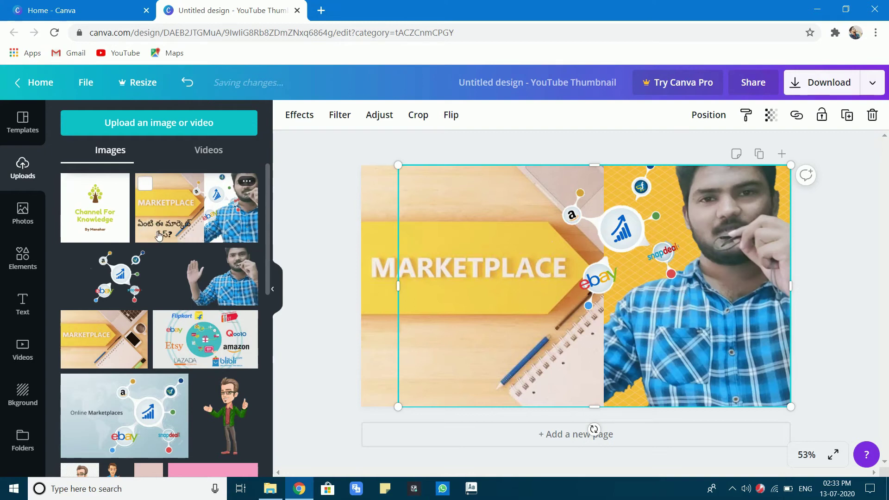
click(378, 338)
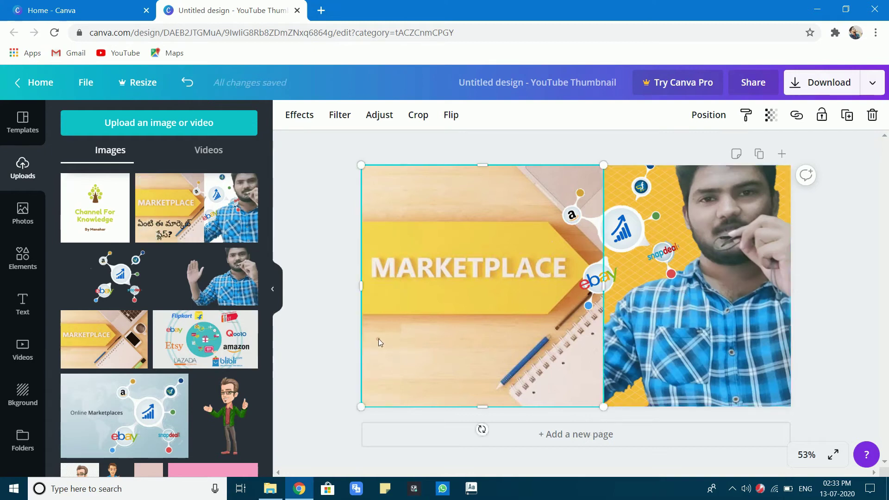
click(699, 288)
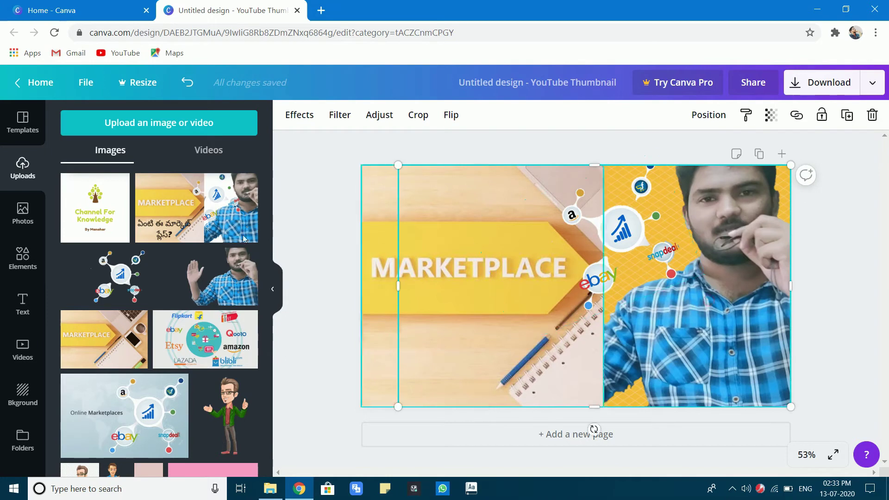
click(449, 255)
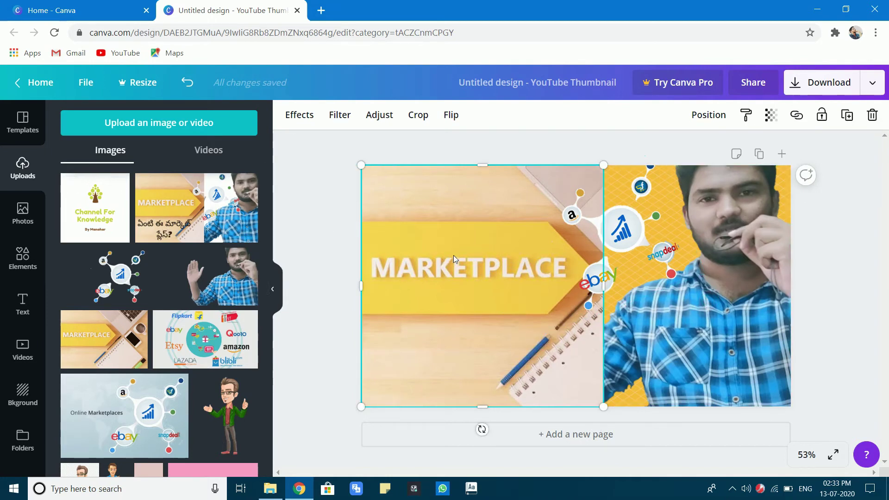
click(525, 264)
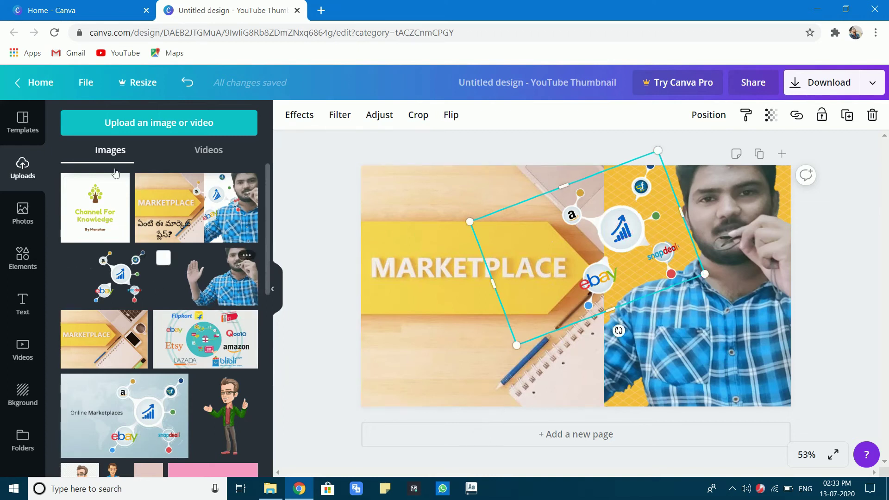
- Add a heading to the page with the text "What is online marketplace"
click(22, 304)
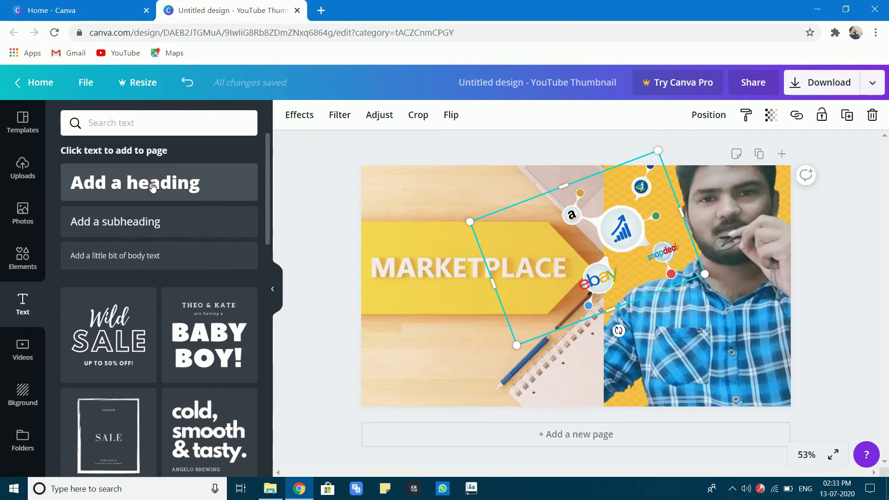
key(BackSpace)
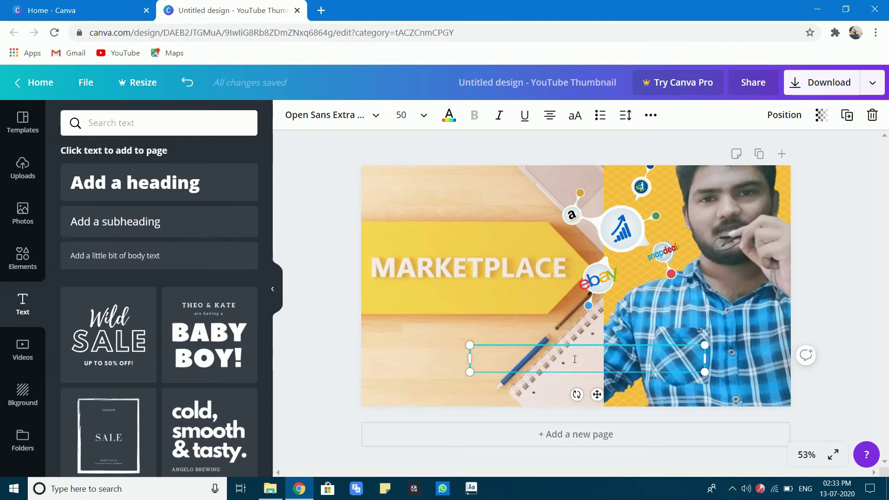
text(W)
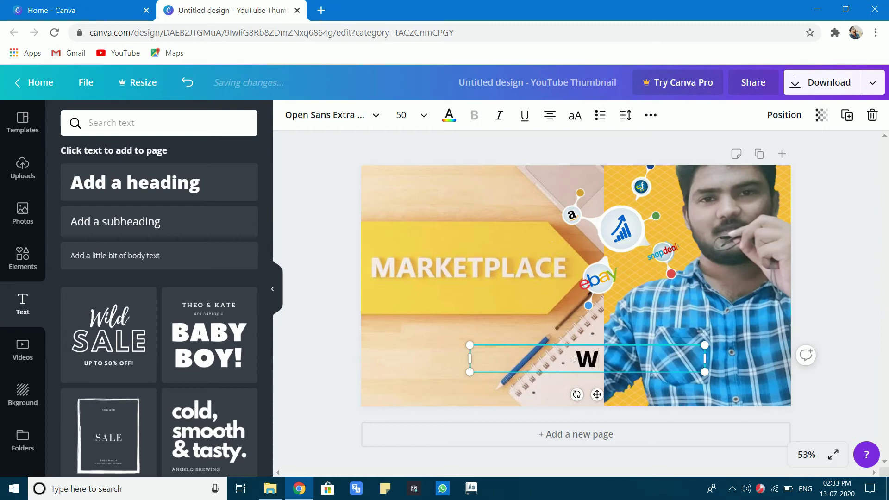
text(hat is)
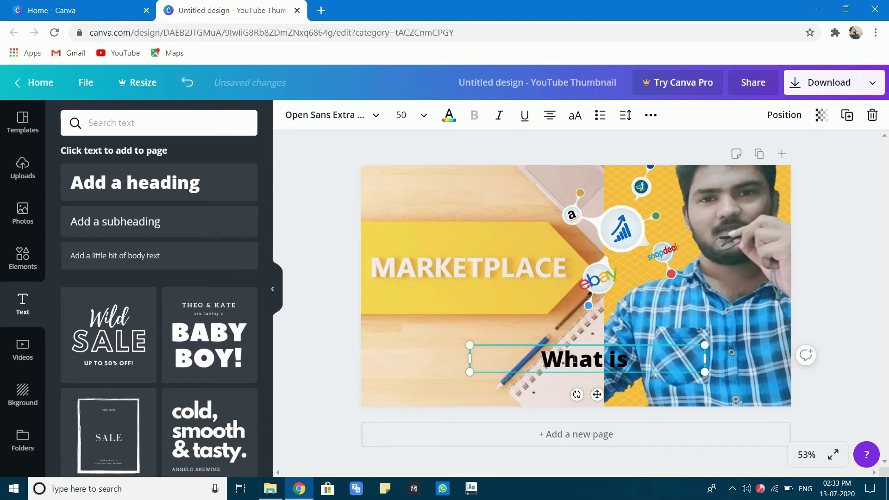
text( onlin)
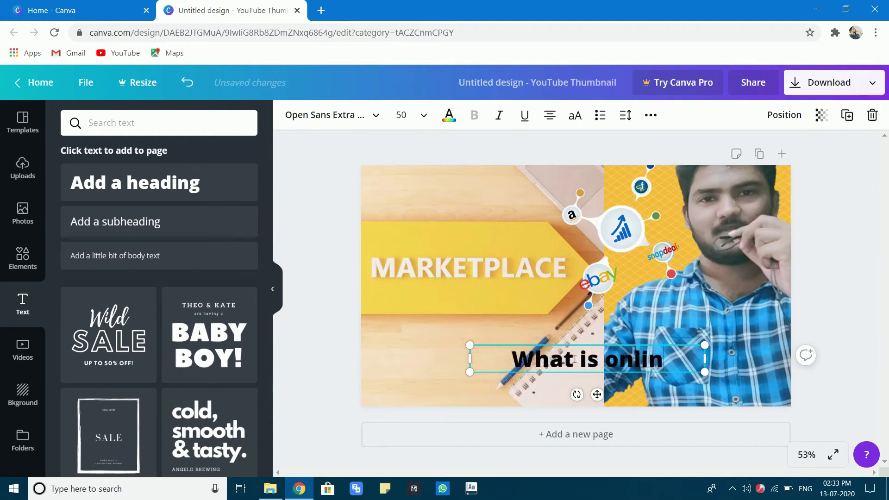
text(e mar)
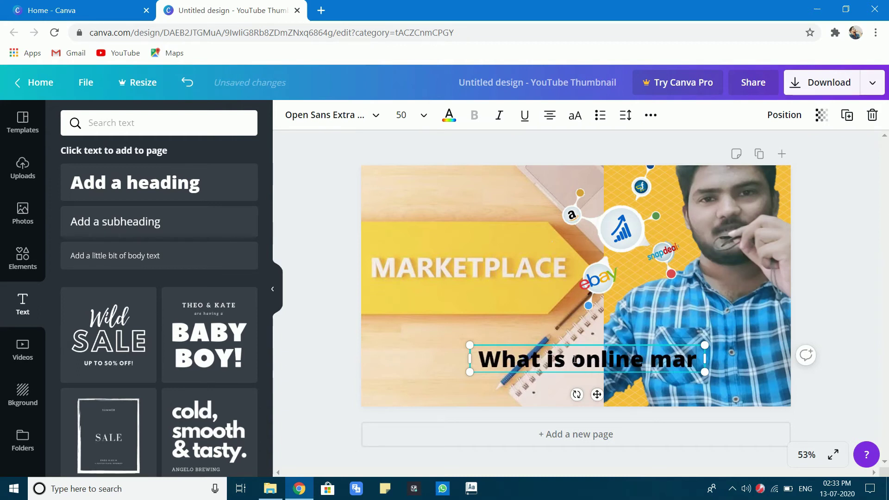
text(ket)
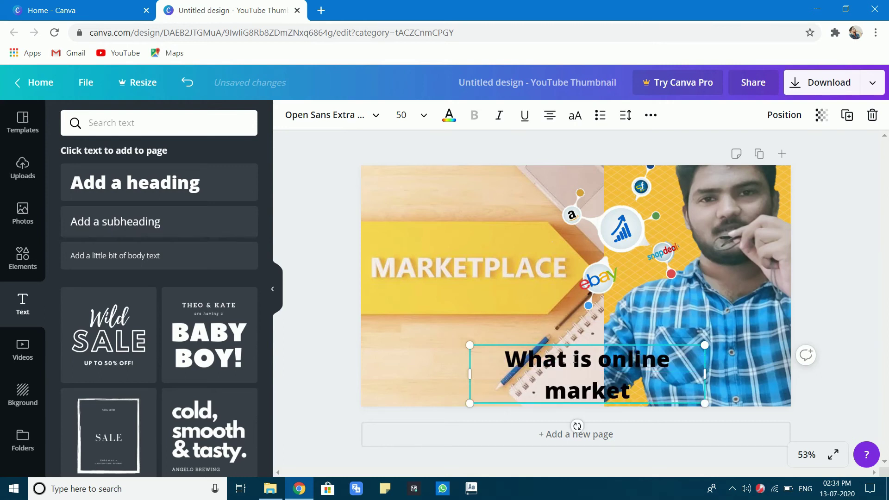
text(plac)
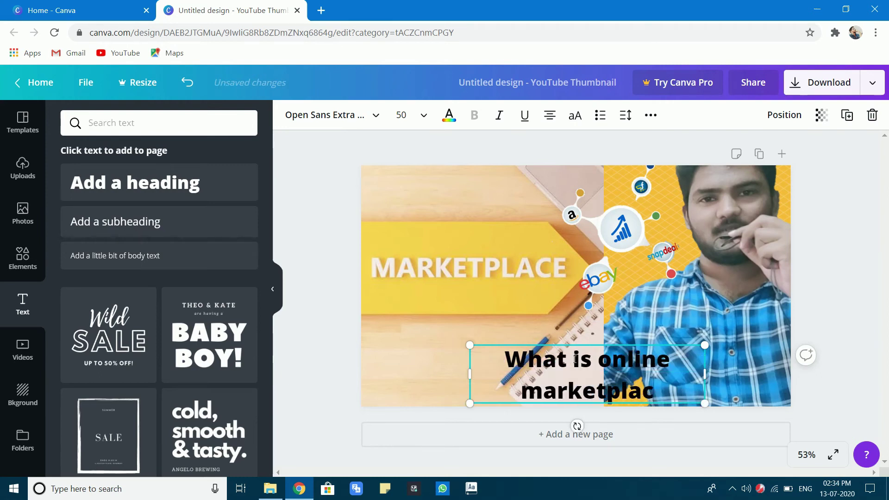
text(e)
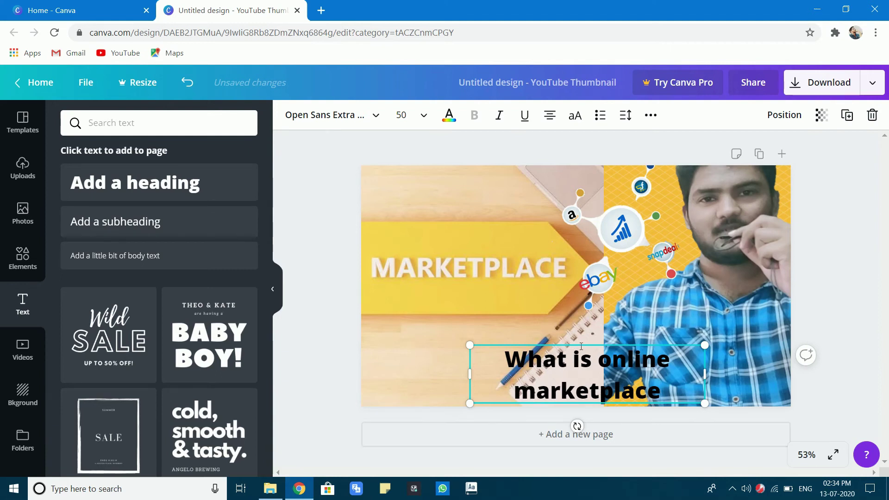
- Move the heading below the yellow MARKETPLACE arrow and append a question mark to its text
drag(581, 346, 489, 339)
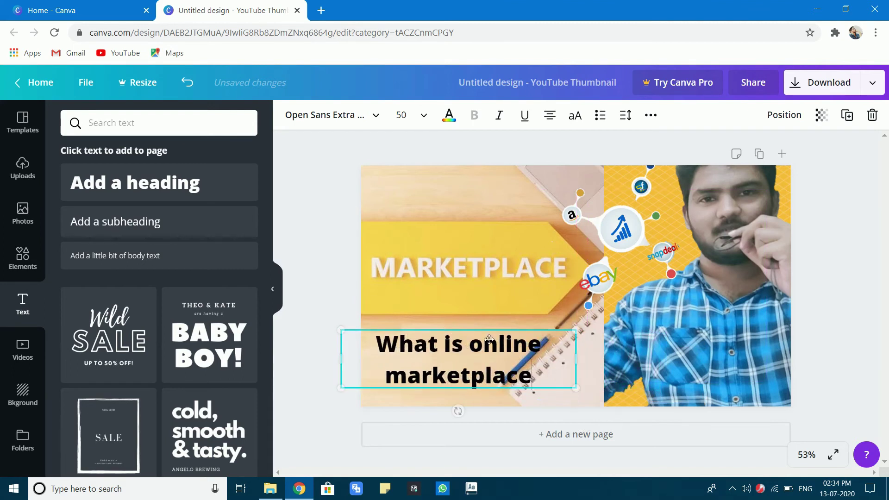
text(?)
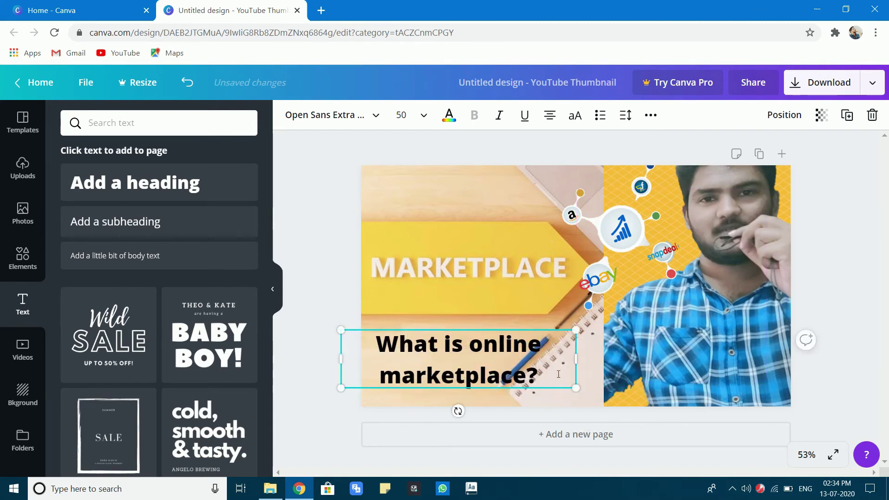
click(432, 209)
click(289, 218)
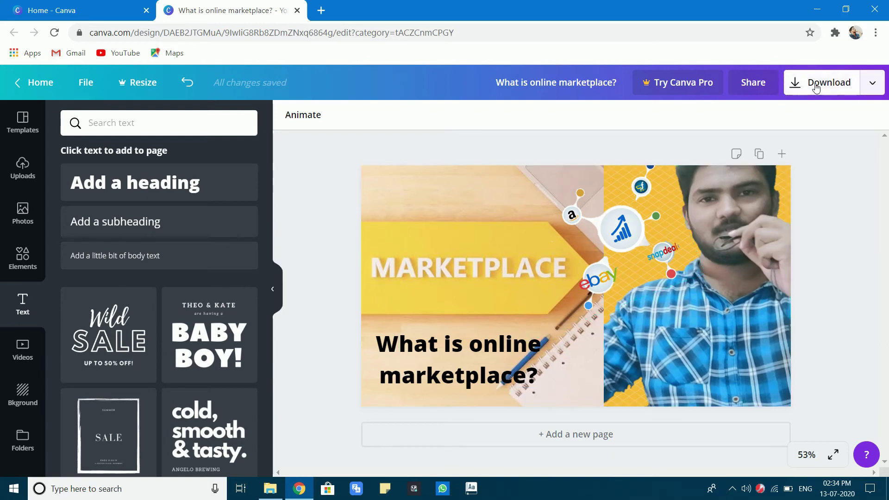
- Download the finished thumbnail with PNG as the file type
click(834, 83)
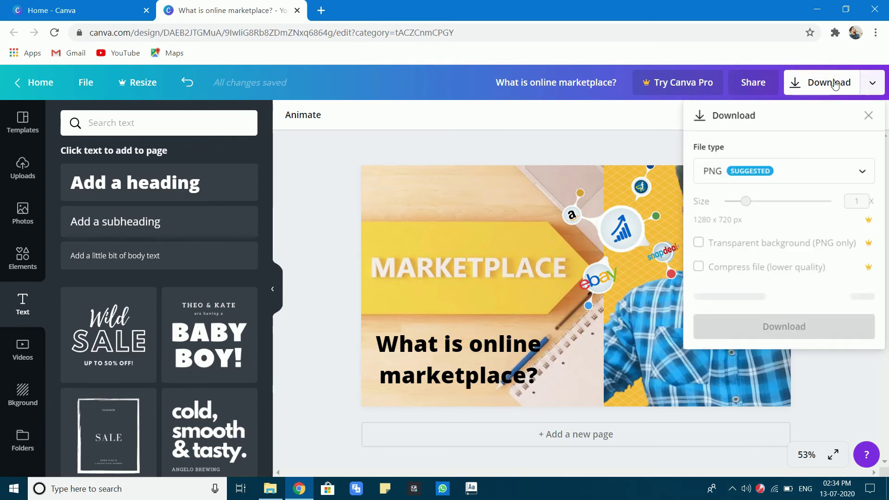
click(812, 179)
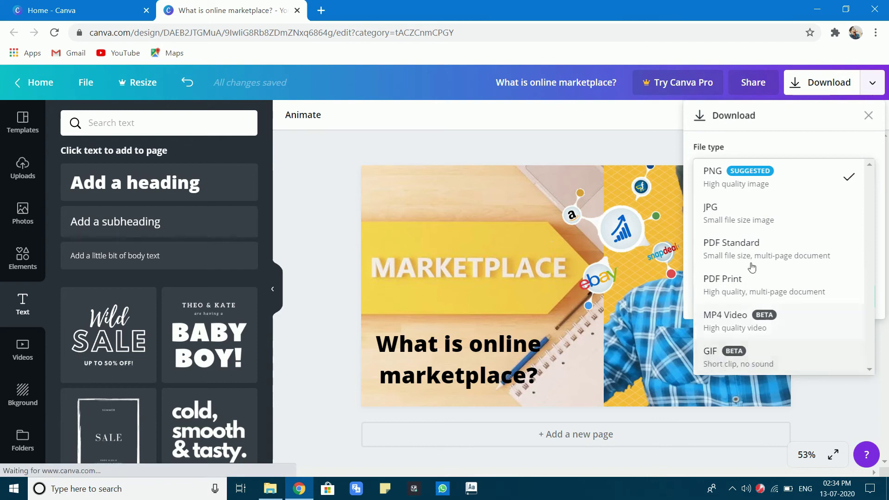
click(735, 182)
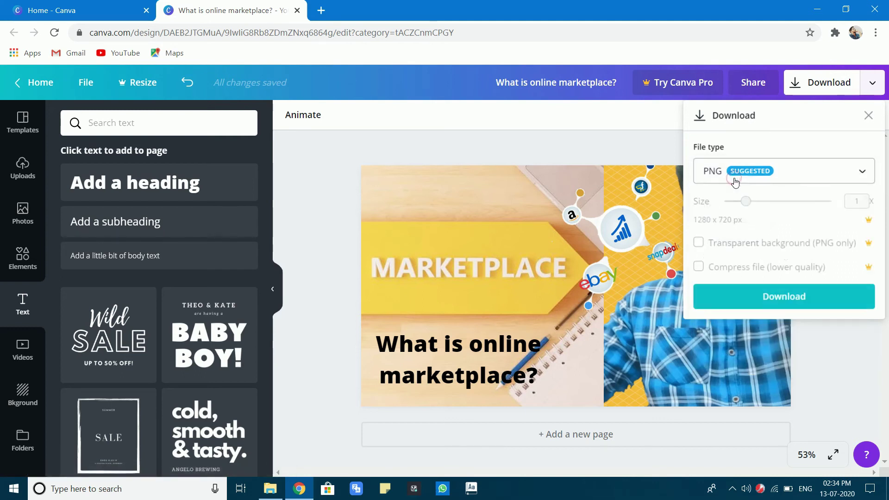
click(772, 298)
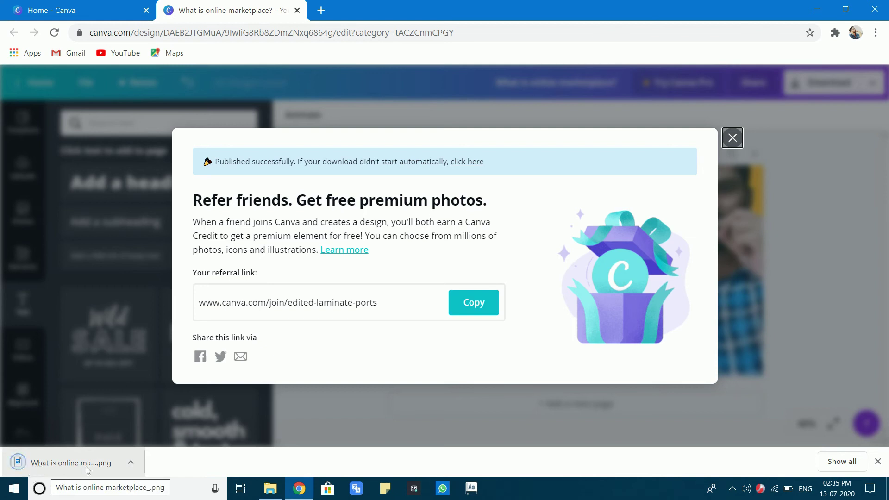
- Open the downloaded PNG to examine the thumbnail, then close the image viewer and the referral dialog
click(50, 463)
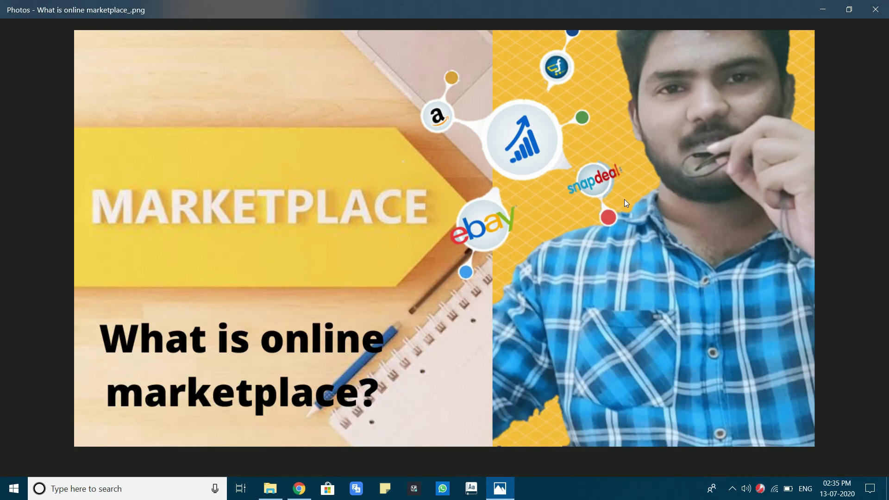
mouse_move(324, 218)
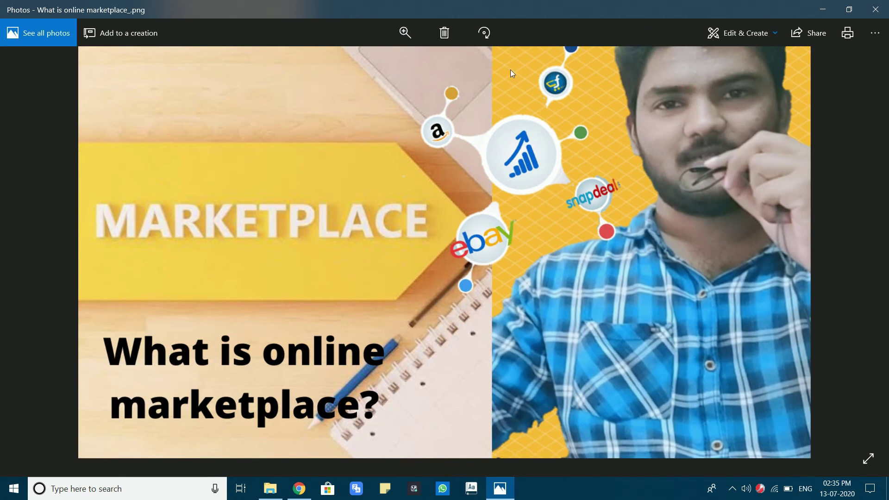
click(881, 11)
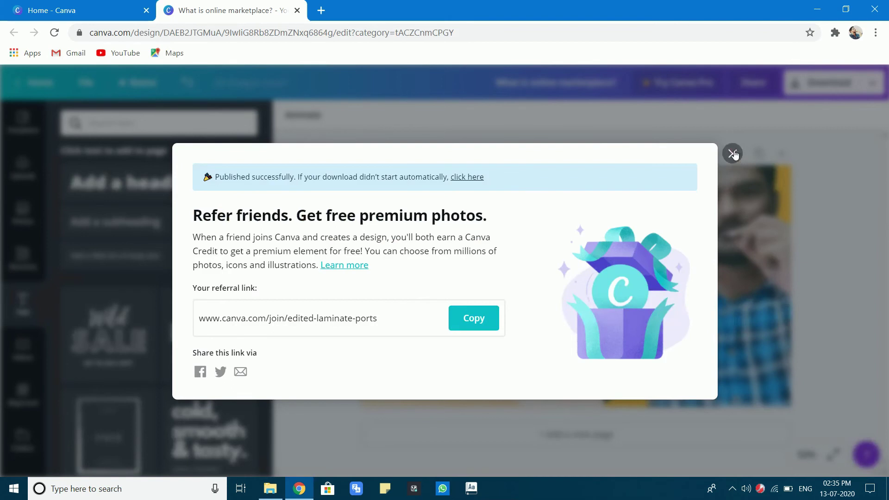
click(735, 153)
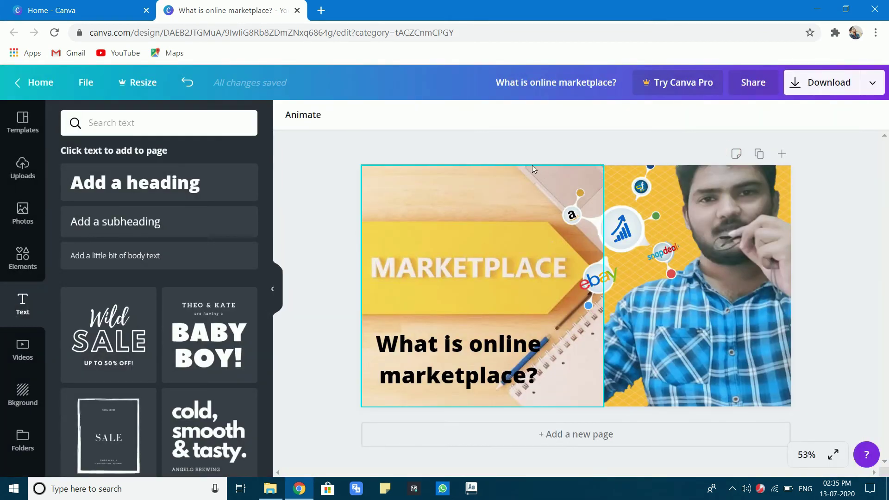
- Deselect the design and look through the uploads, elements, text, videos and background libraries available for the thumbnail
click(570, 152)
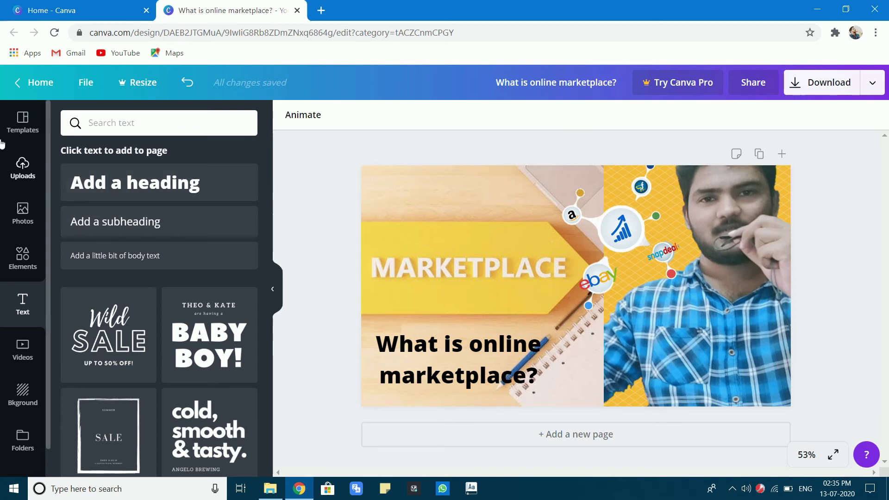
click(22, 165)
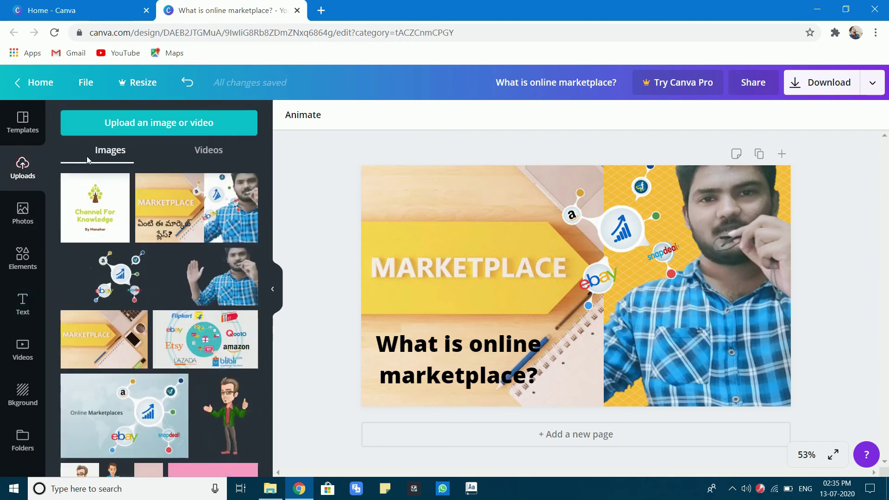
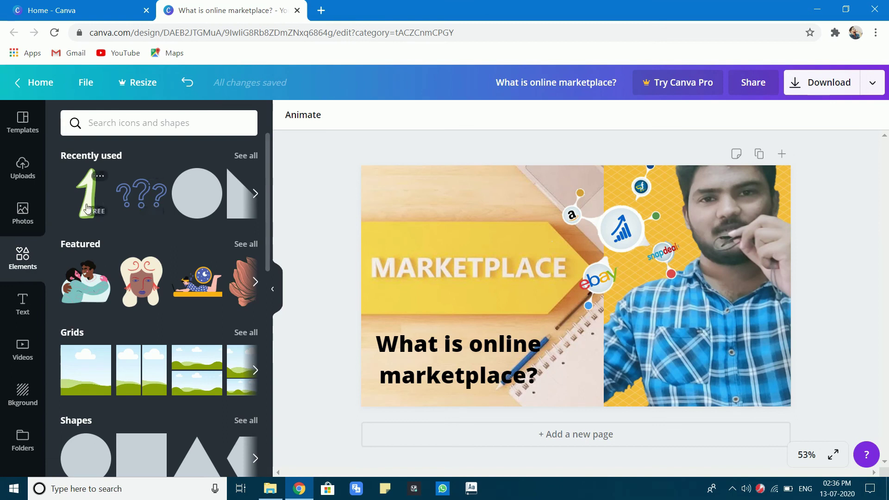
scroll(102, 300, down, 3)
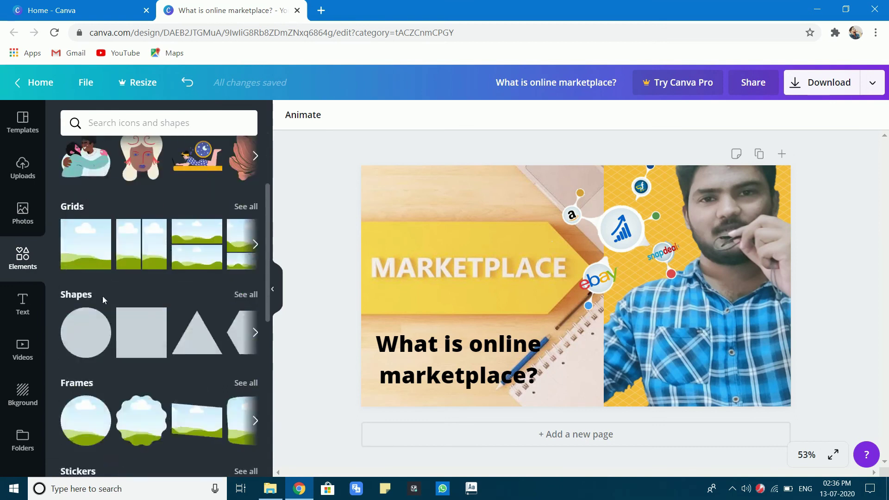
scroll(110, 282, down, 5)
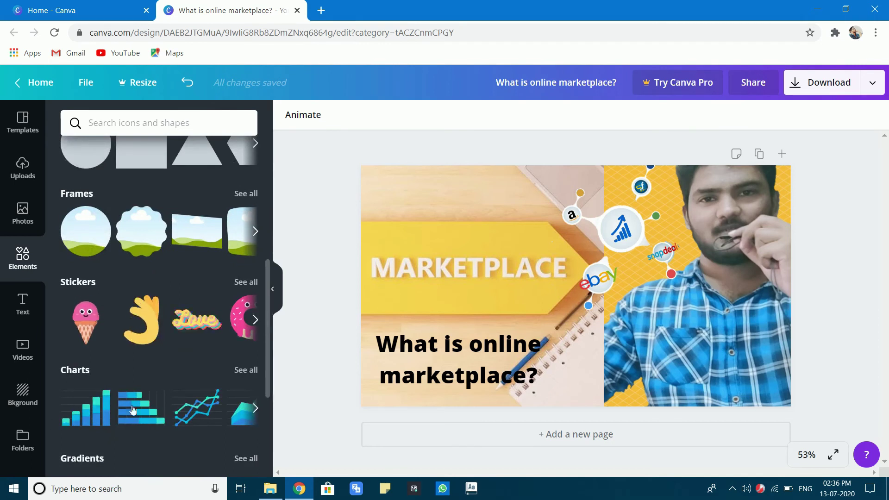
scroll(103, 384, down, 5)
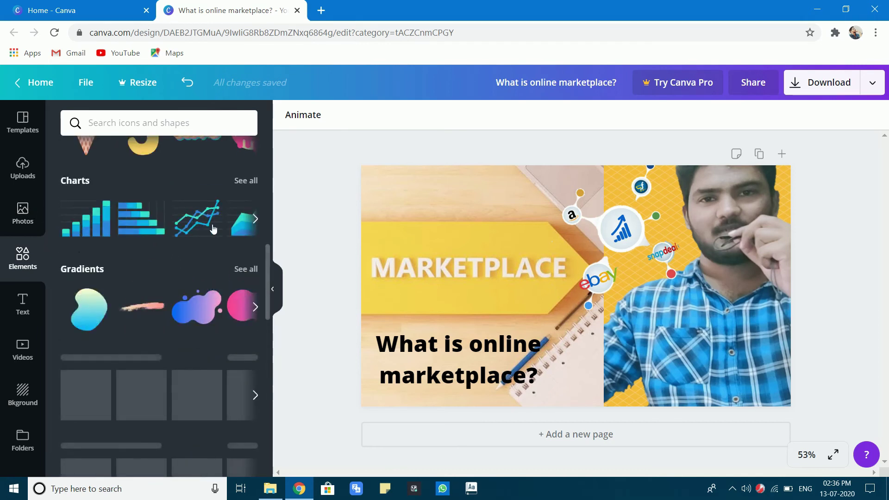
click(21, 310)
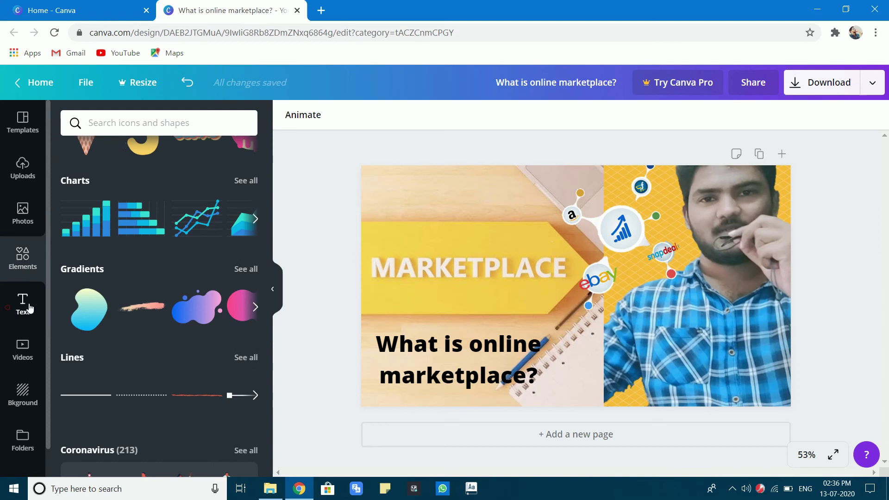
click(32, 353)
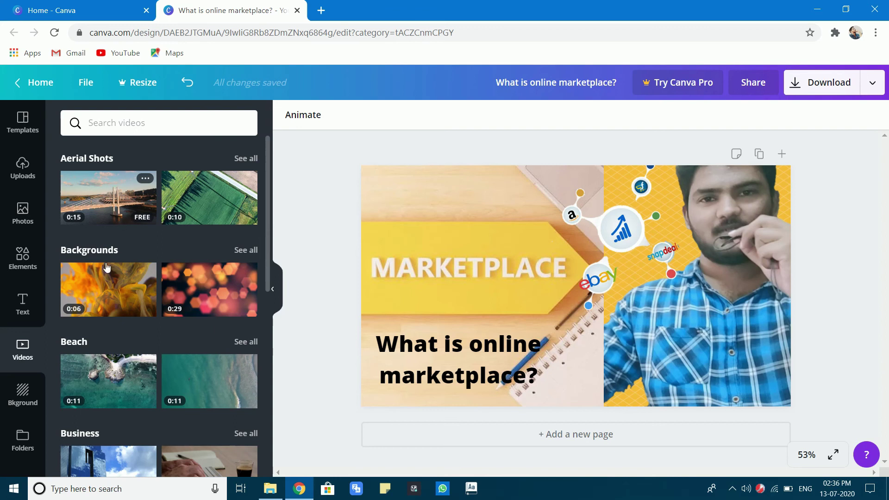
click(19, 395)
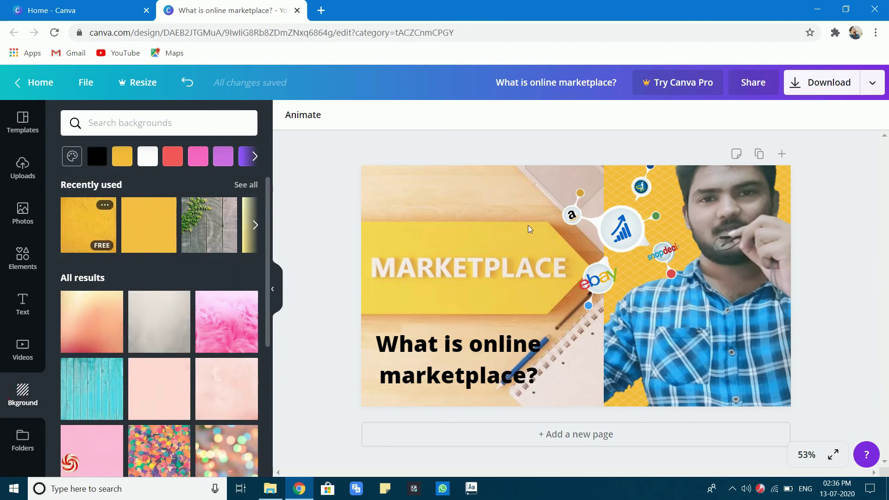
scroll(92, 299, down, 2)
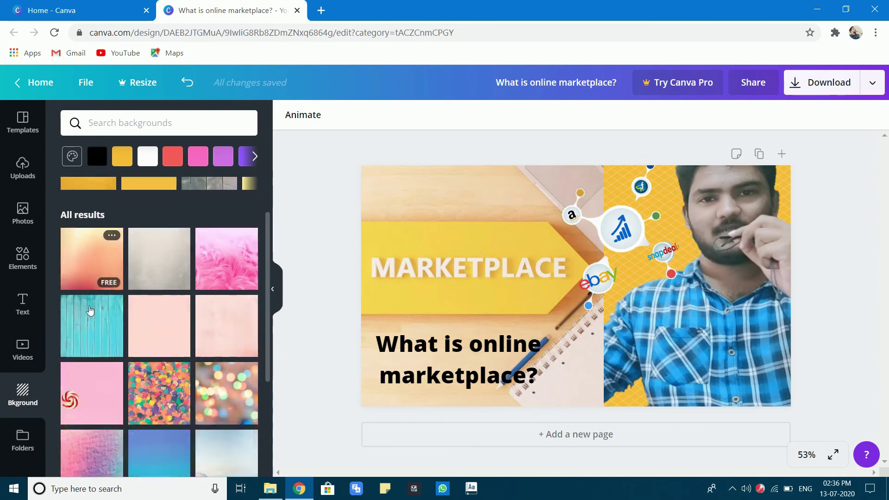
scroll(75, 263, up, 2)
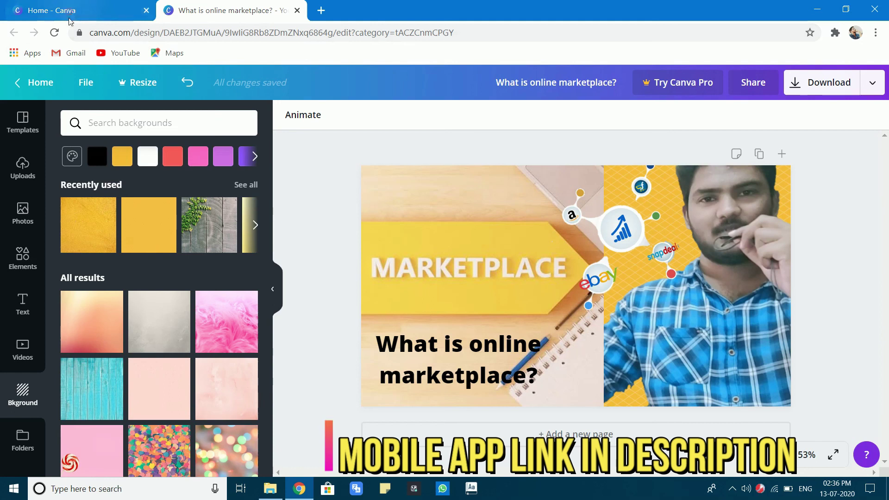
- Open the Black and Yellow Modern Creative Presentation from the home page's recent designs and view its first two pages
key(ctrl+shift+Tab)
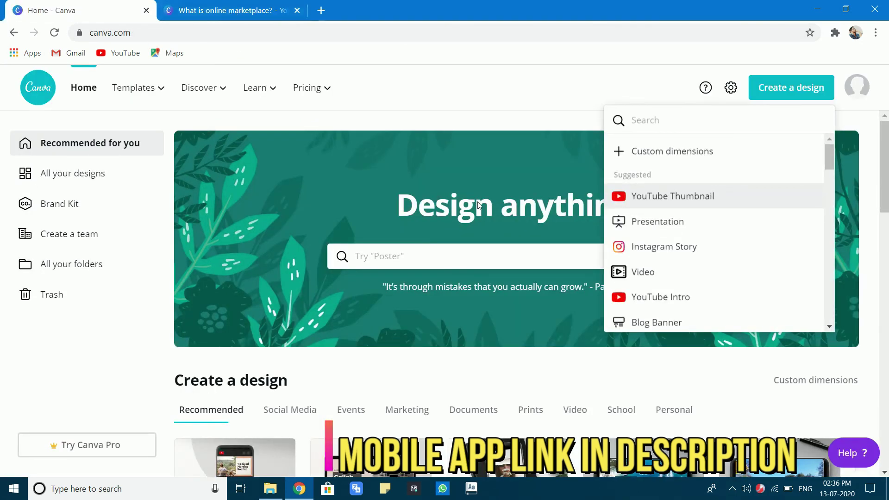
click(227, 10)
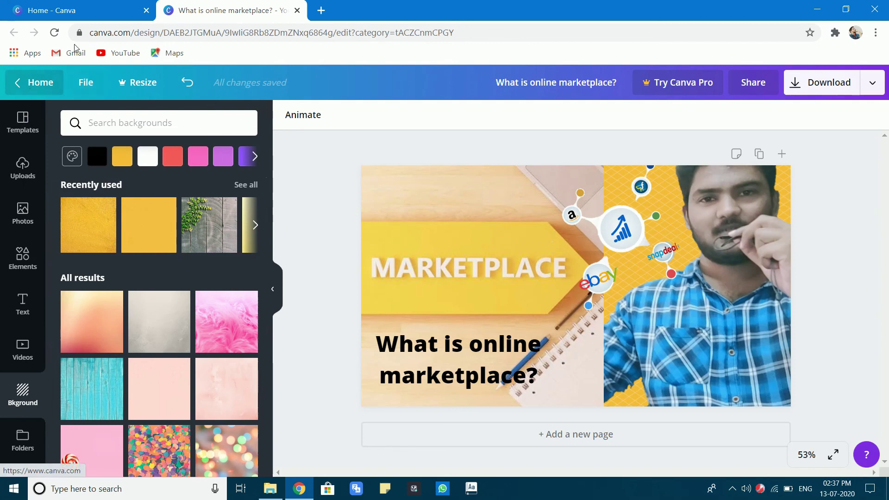
click(59, 8)
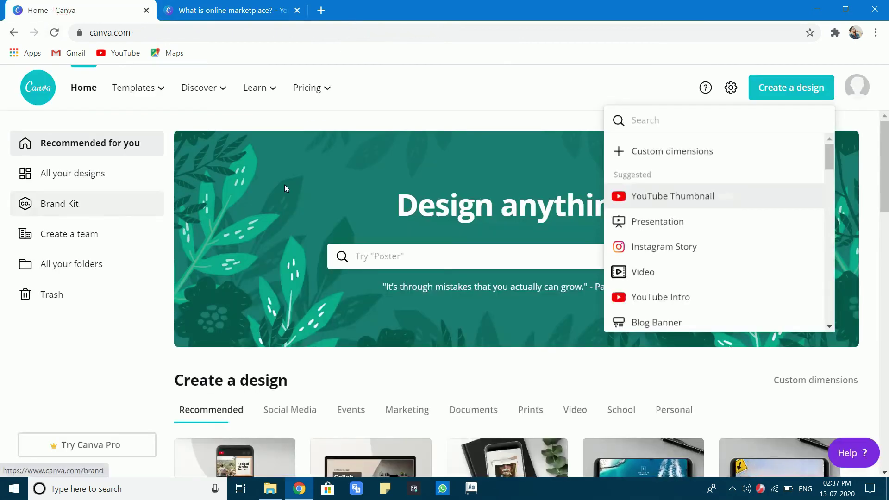
scroll(485, 267, down, 1)
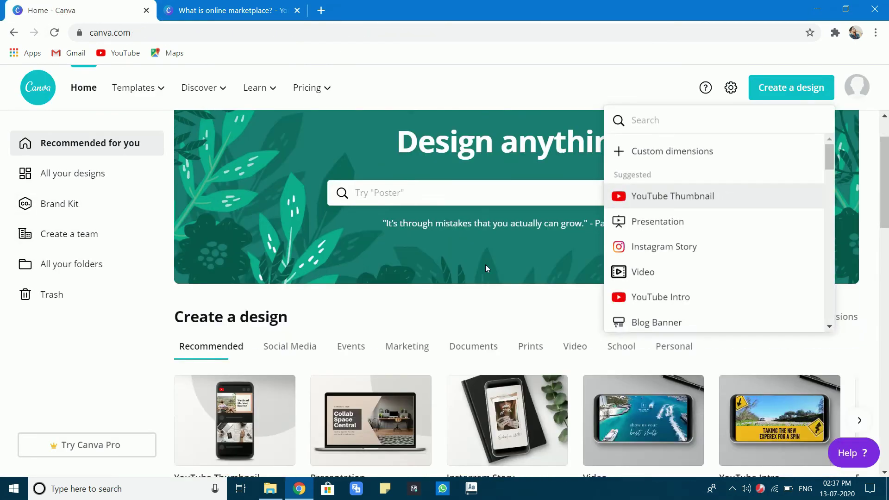
scroll(485, 267, down, 10)
scroll(372, 301, up, 2)
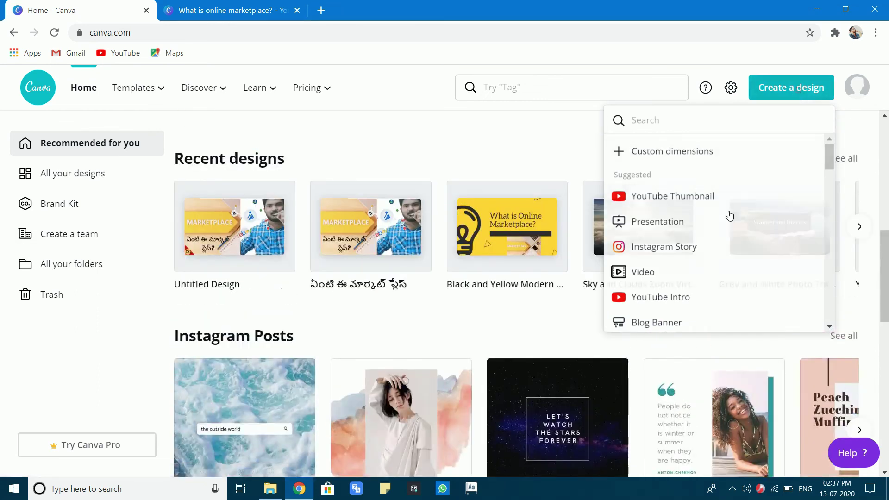
scroll(551, 199, up, 1)
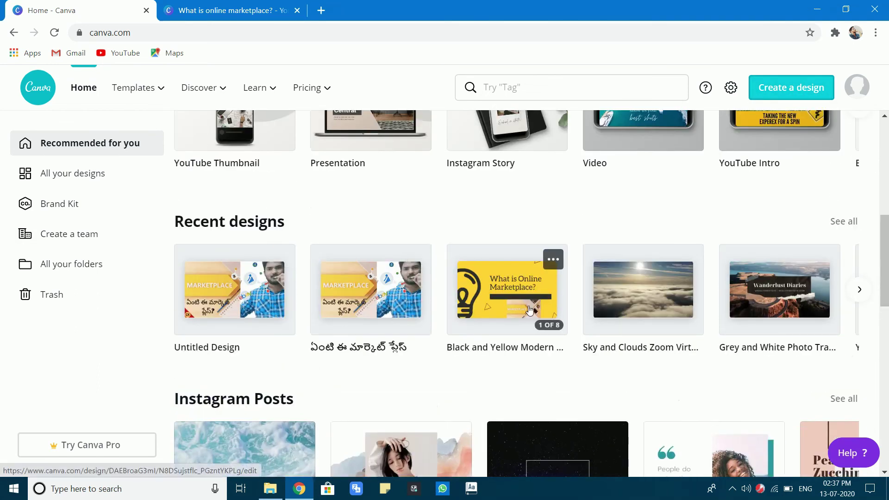
click(501, 291)
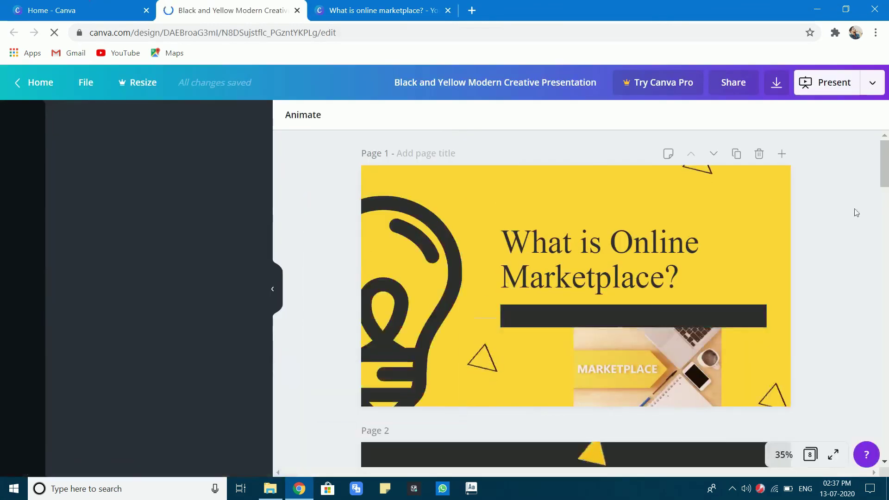
scroll(886, 194, down, 4)
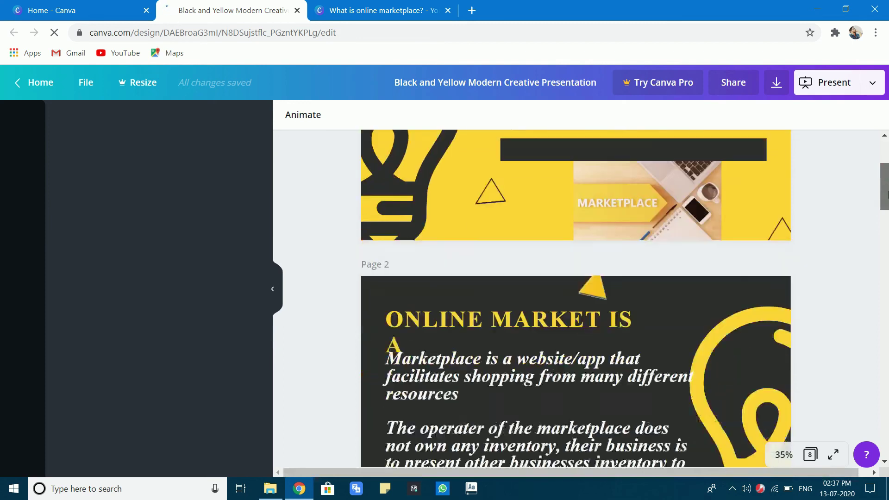
scroll(887, 195, down, 1)
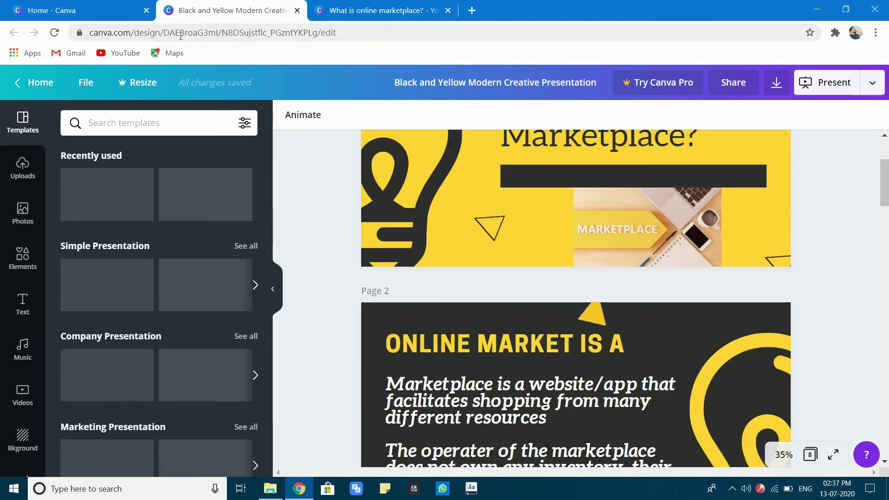
- Return from the presentation to the Canva home page and show its main design search banner
click(360, 12)
click(81, 7)
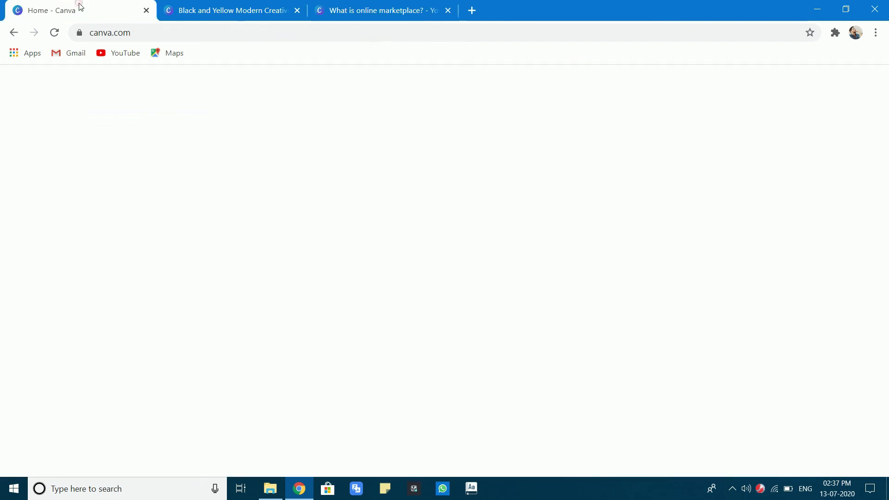
mouse_move(127, 77)
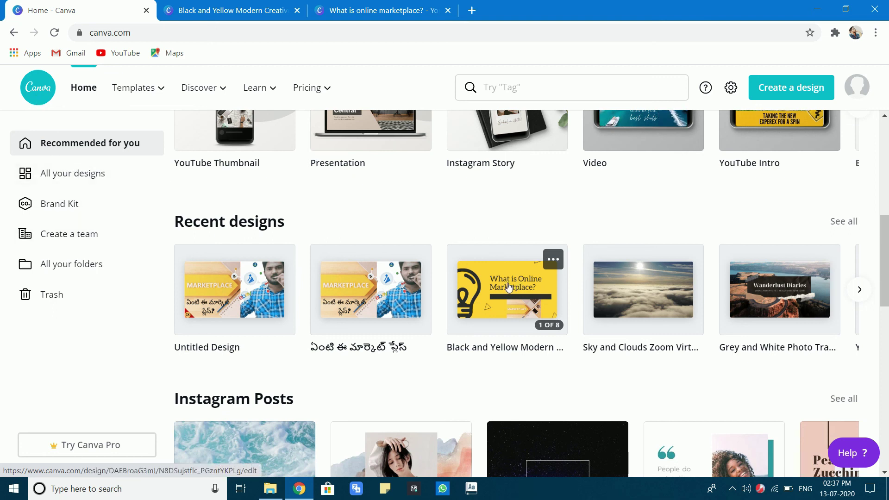
scroll(475, 266, up, 5)
scroll(472, 262, up, 3)
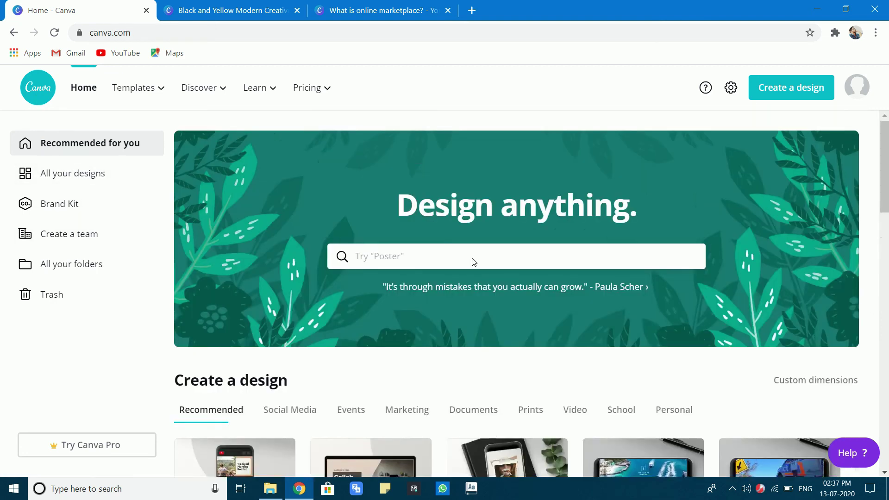